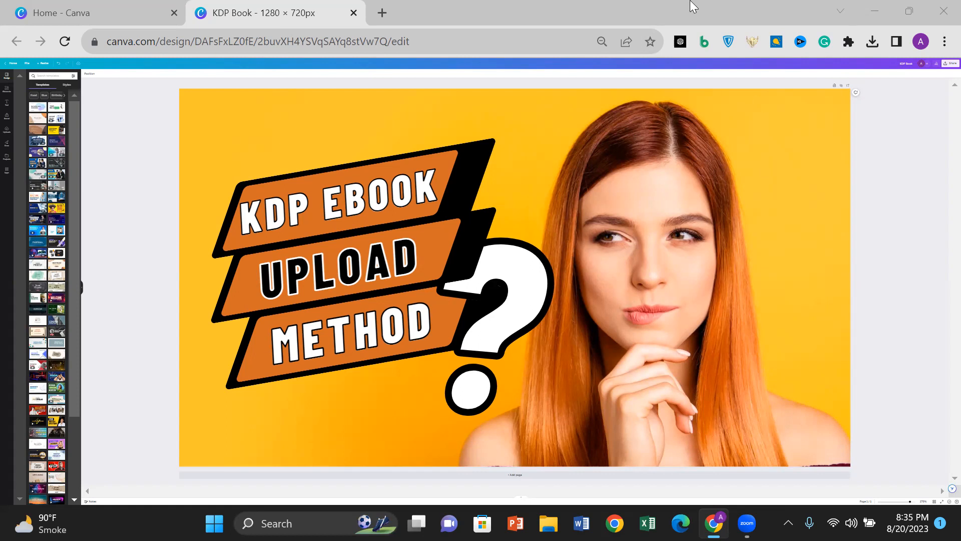
# - Open kdp.amazon.com/en_US/bookshelf in a new browser tab and start creating a new Kindle eBook
pyautogui.click(384, 13)
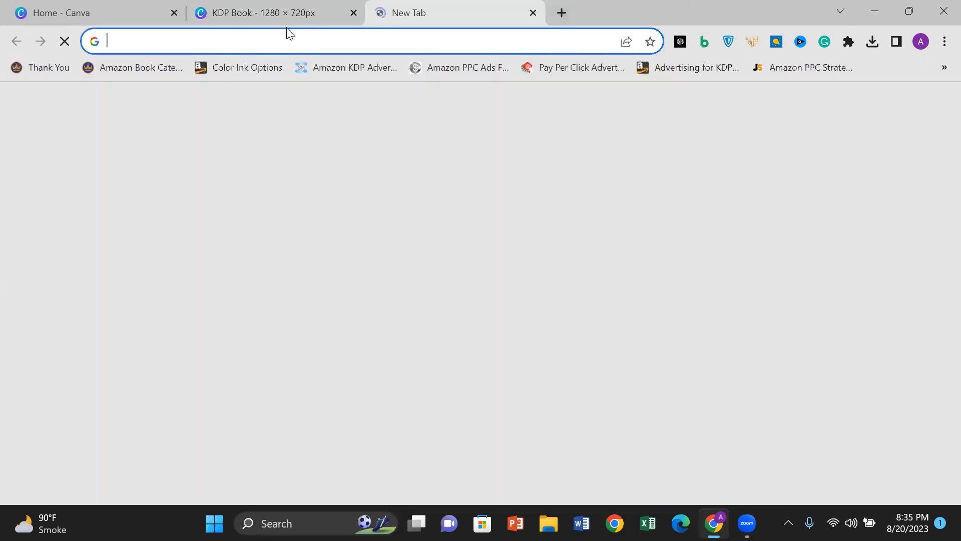
pyautogui.write('k')
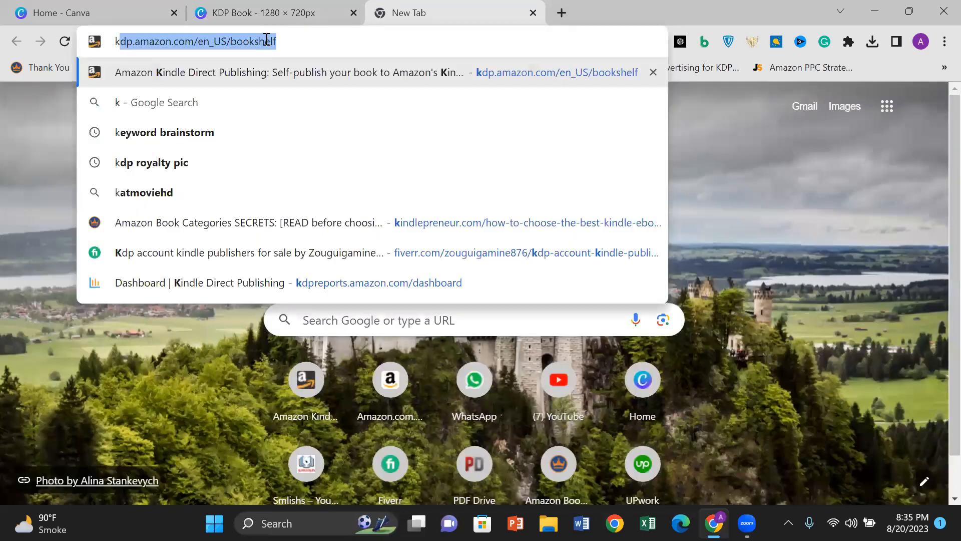
pyautogui.press('Return')
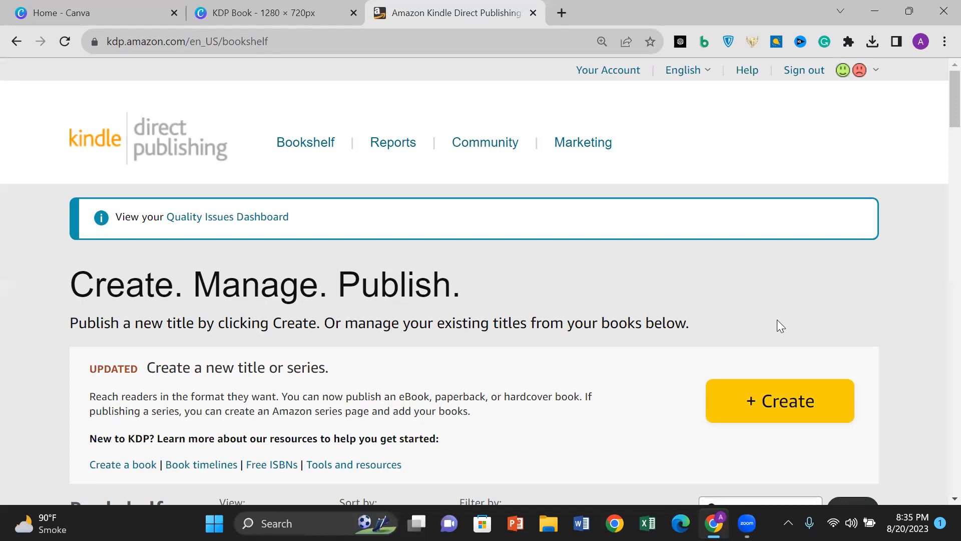
pyautogui.click(780, 400)
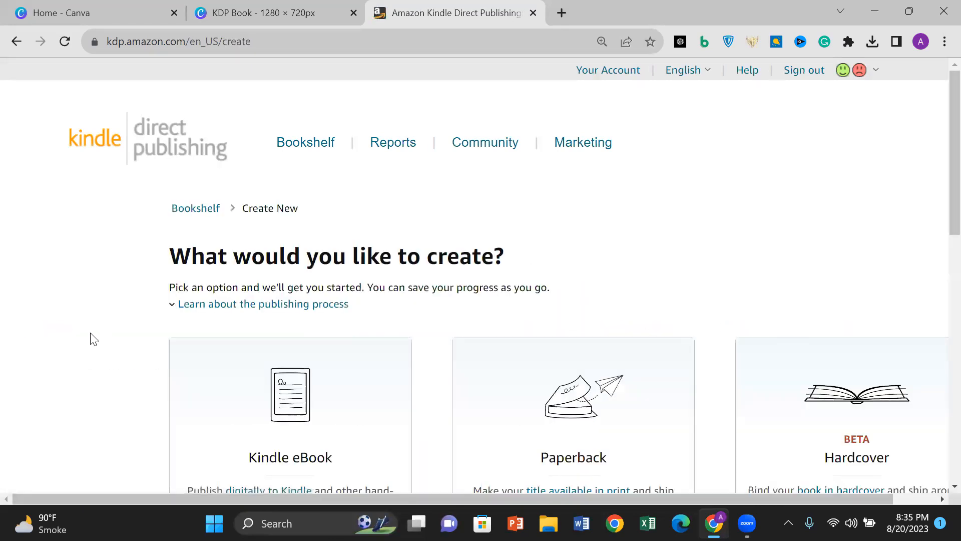
pyautogui.scroll(-5, 92, 338)
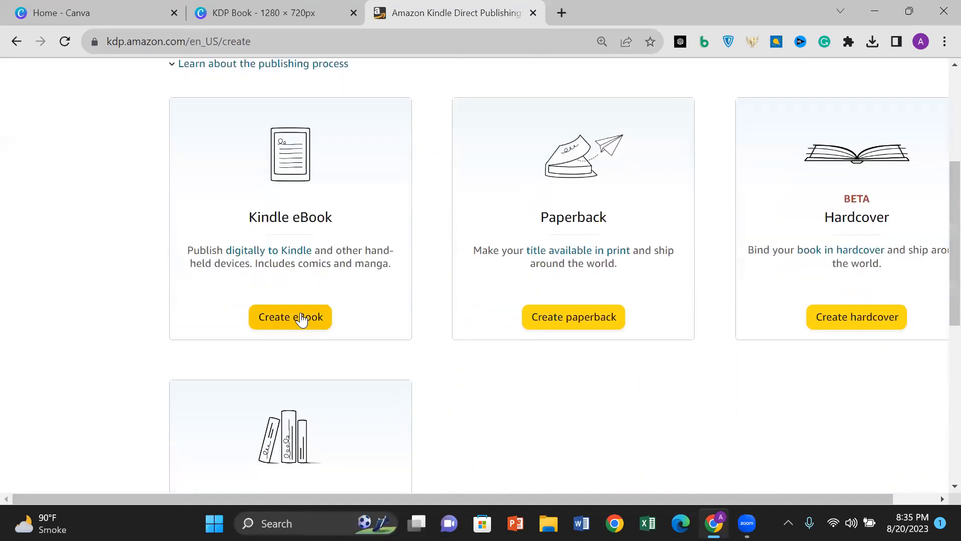
pyautogui.click(300, 318)
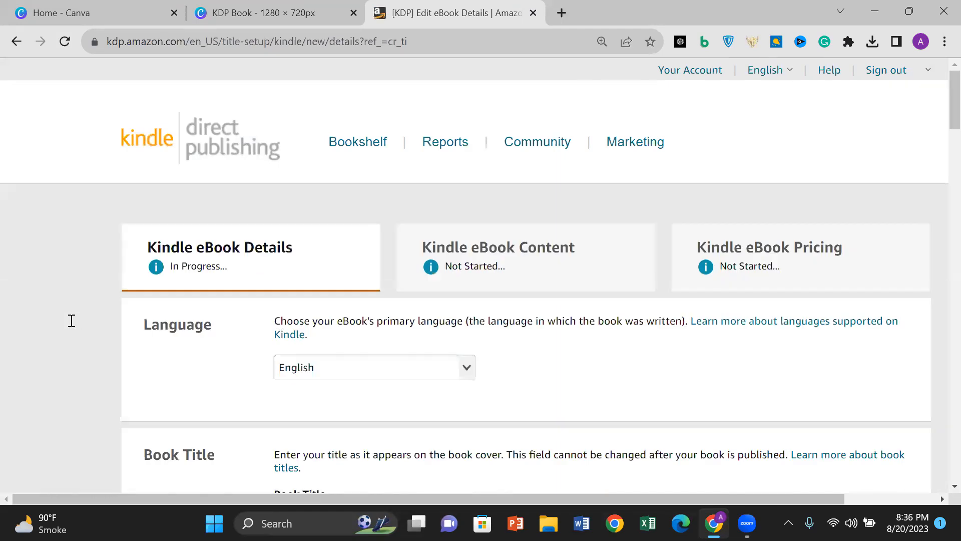
# - Look through the primary language options available for the eBook
pyautogui.scroll(-2, 927, 248)
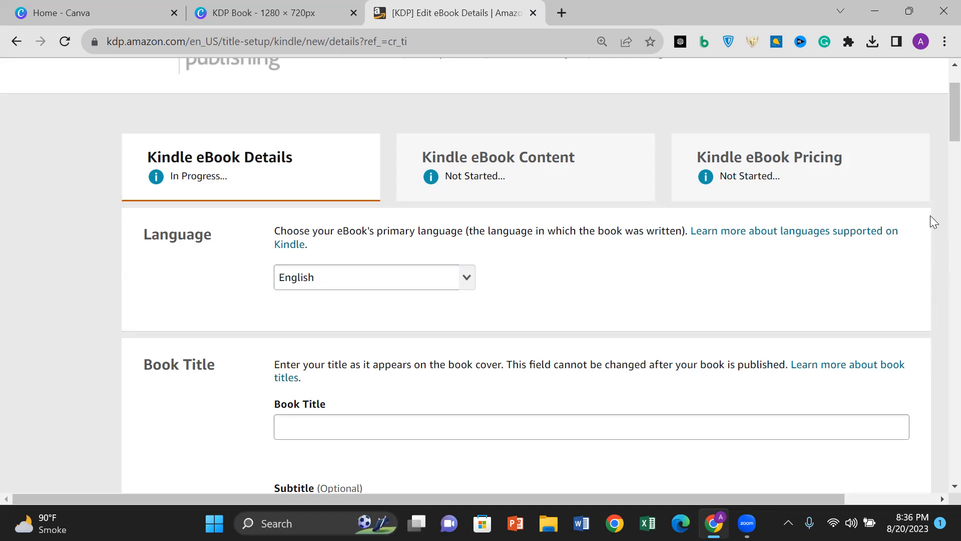
pyautogui.scroll(-3, 930, 216)
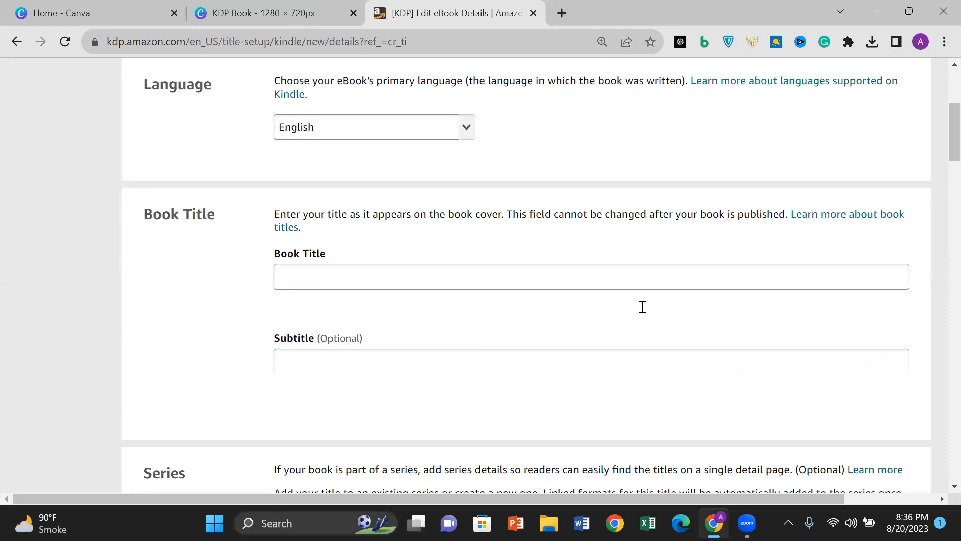
pyautogui.click(468, 133)
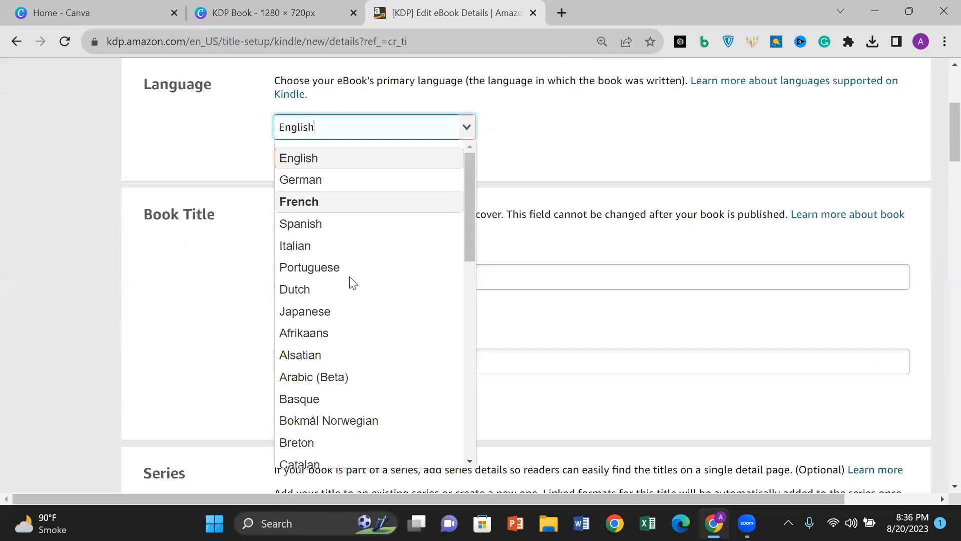
pyautogui.click(625, 159)
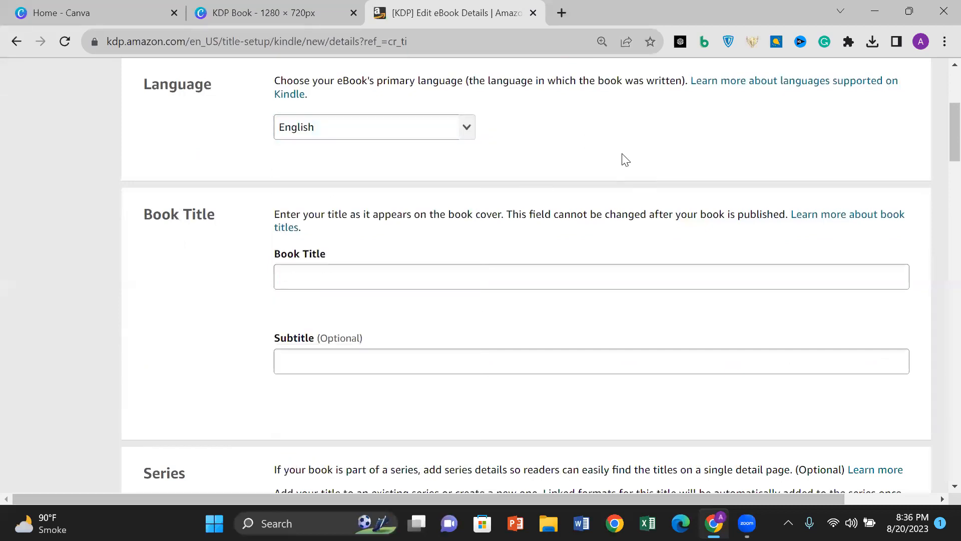
# - Open the Word document "19 August world photography Day" from the desktop and copy the title on its first page
pyautogui.click(871, 7)
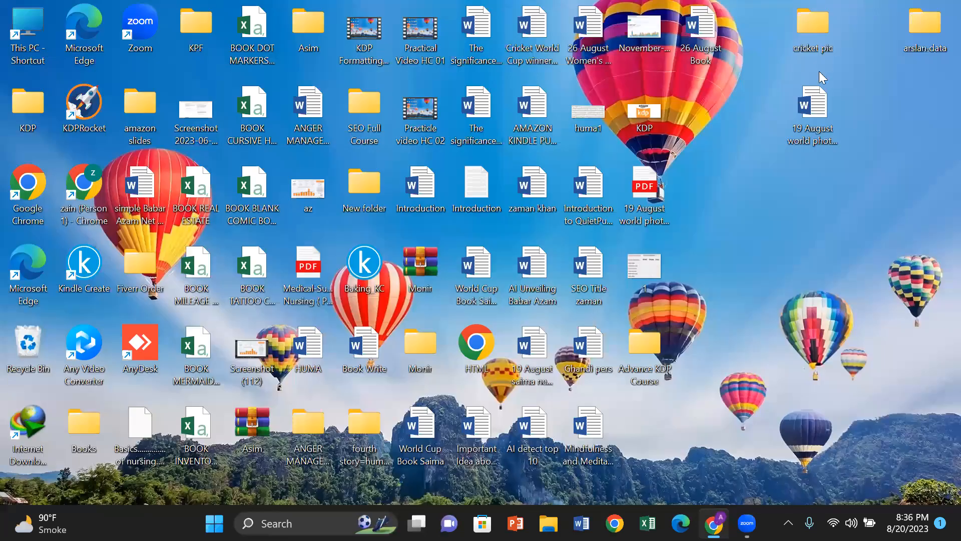
pyautogui.doubleClick(810, 115)
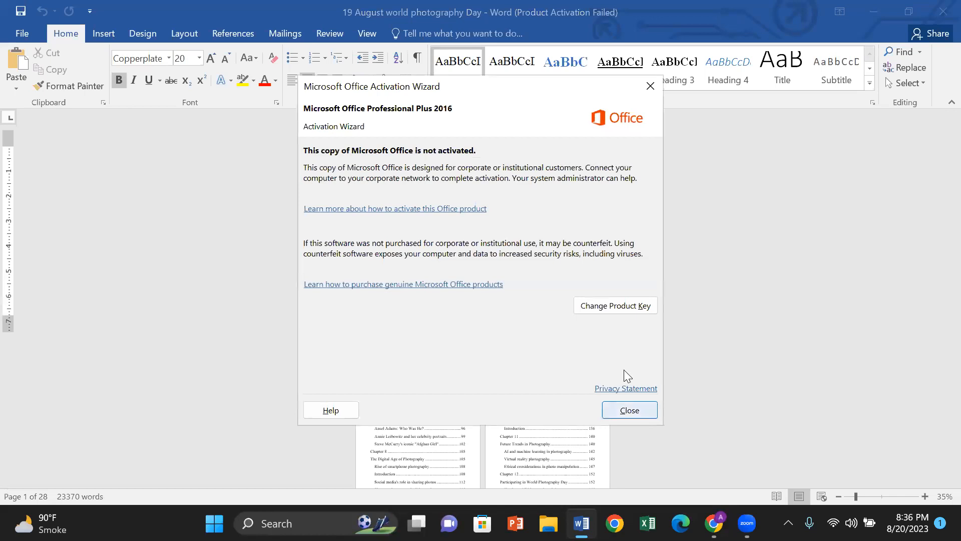
pyautogui.click(630, 410)
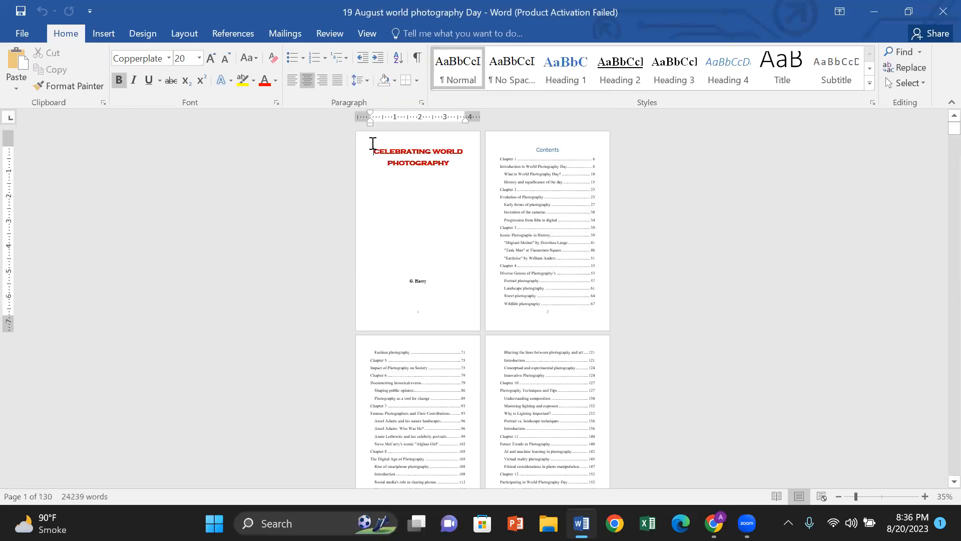
pyautogui.moveTo(374, 150); pyautogui.dragTo(460, 164)
pyautogui.hotkey('ctrl', 'c')
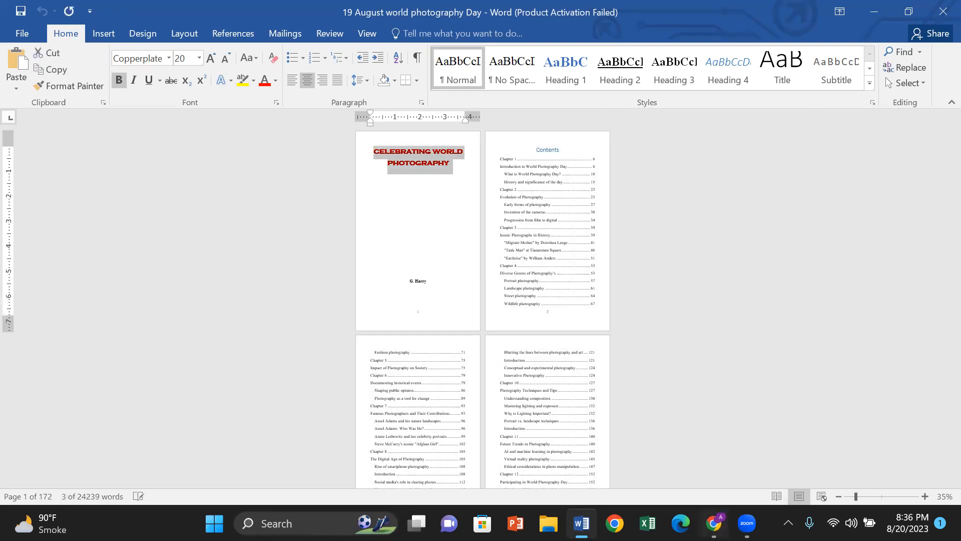
# - Switch back to the browser and paste CELEBRATING WORLD PHOTOGRAPHY as the Book Title
pyautogui.click(713, 523)
pyautogui.click(377, 278)
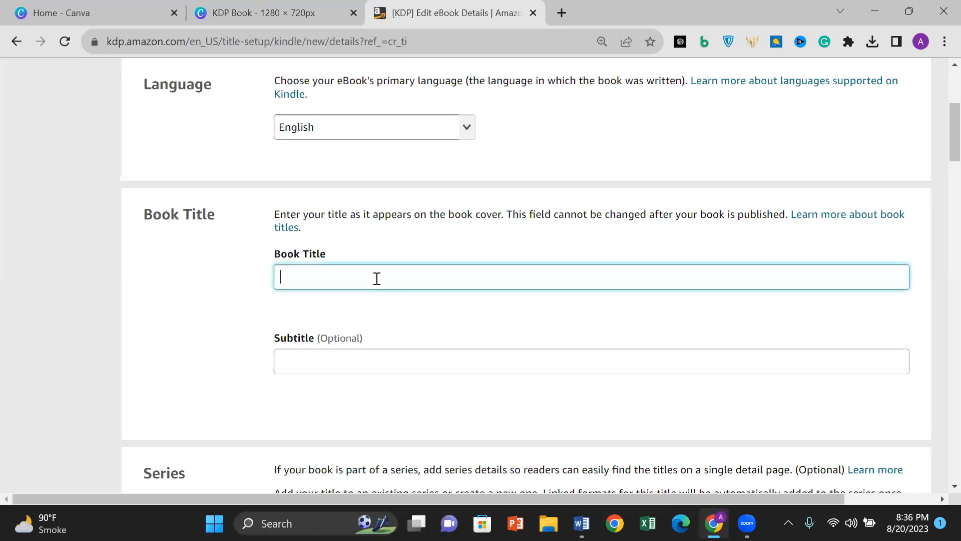
pyautogui.hotkey('ctrl', 'v')
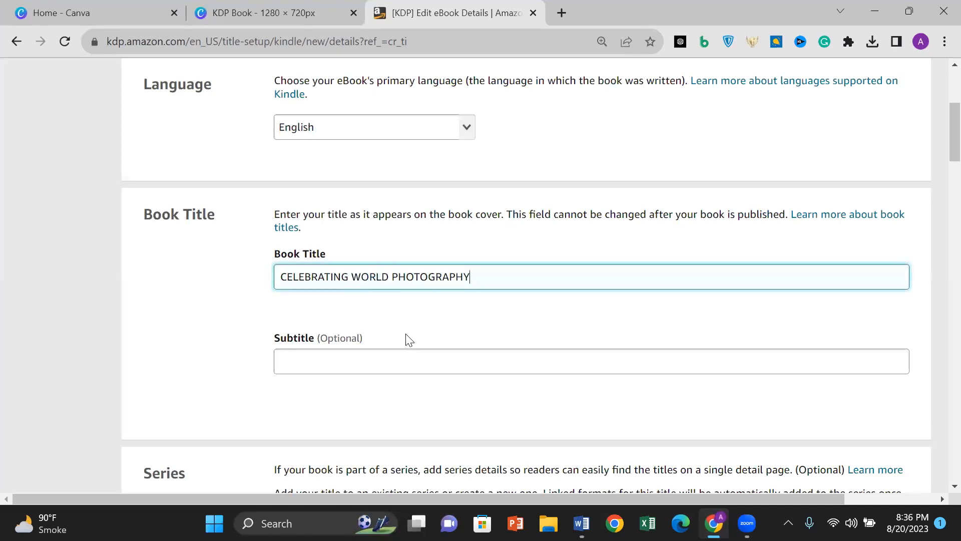
# - Examine the entered book title word by word, checking how each word is written
pyautogui.click(381, 363)
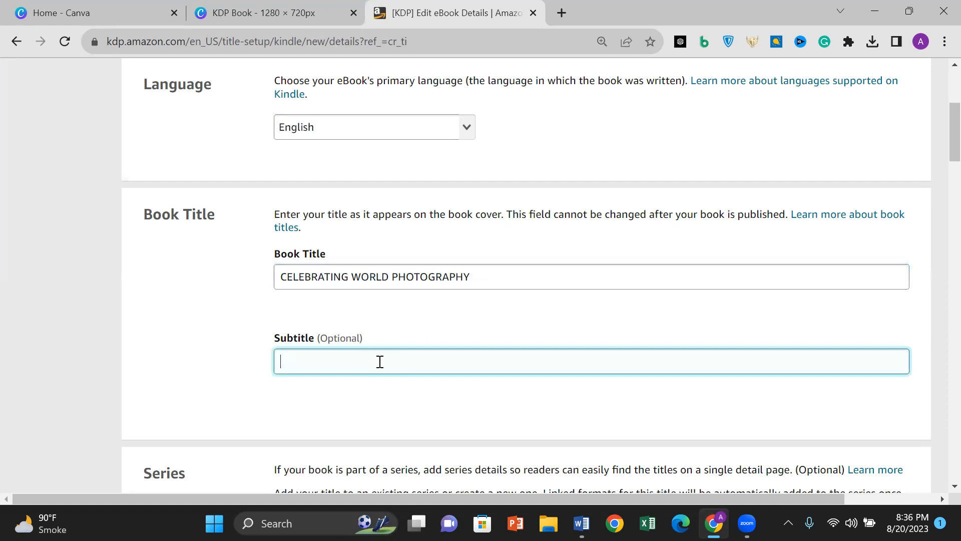
pyautogui.click(348, 276)
pyautogui.doubleClick(342, 277)
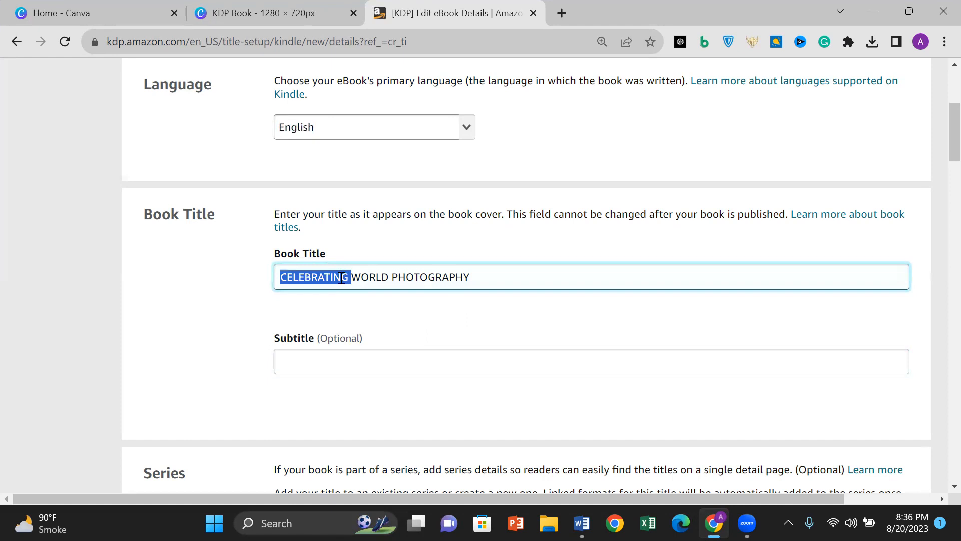
pyautogui.click(287, 277)
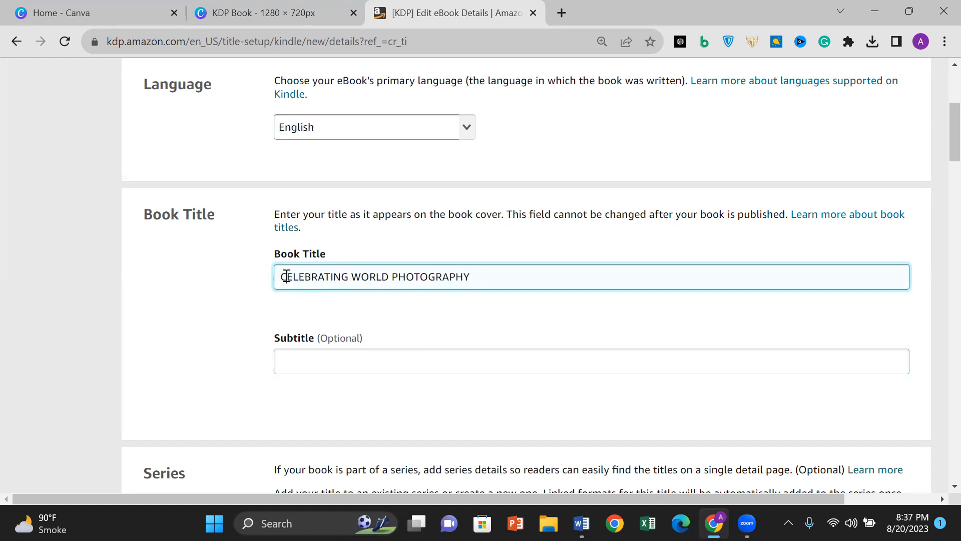
pyautogui.moveTo(286, 276); pyautogui.dragTo(346, 277)
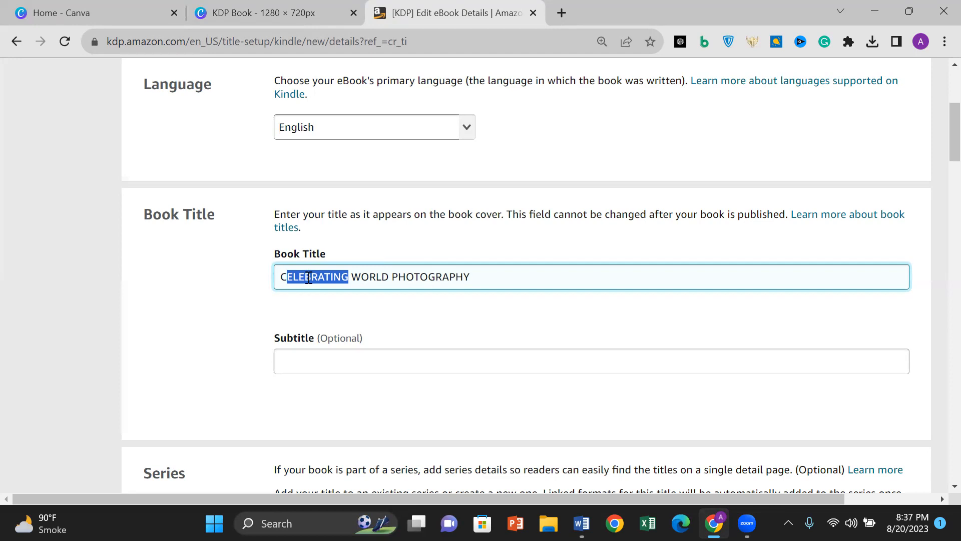
pyautogui.click(363, 277)
pyautogui.doubleClick(363, 277)
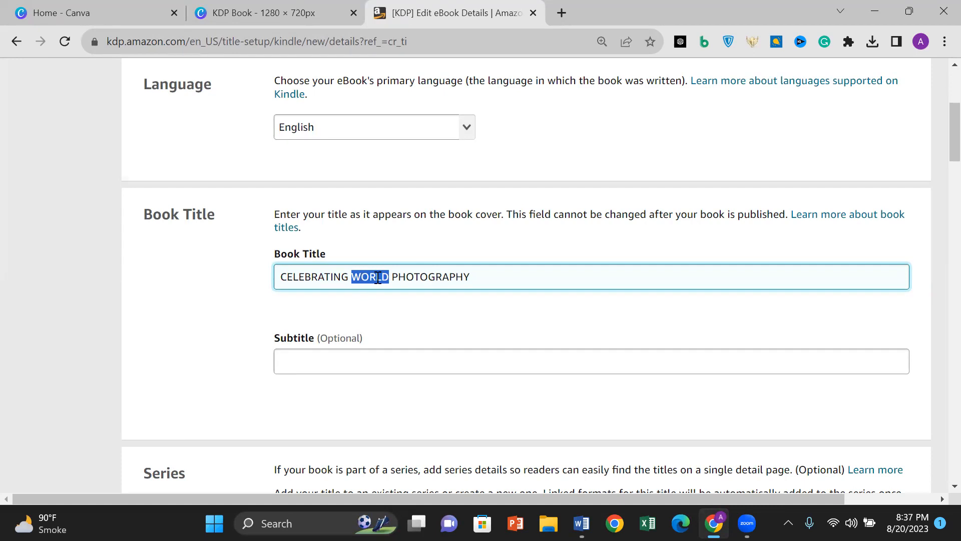
pyautogui.click(398, 277)
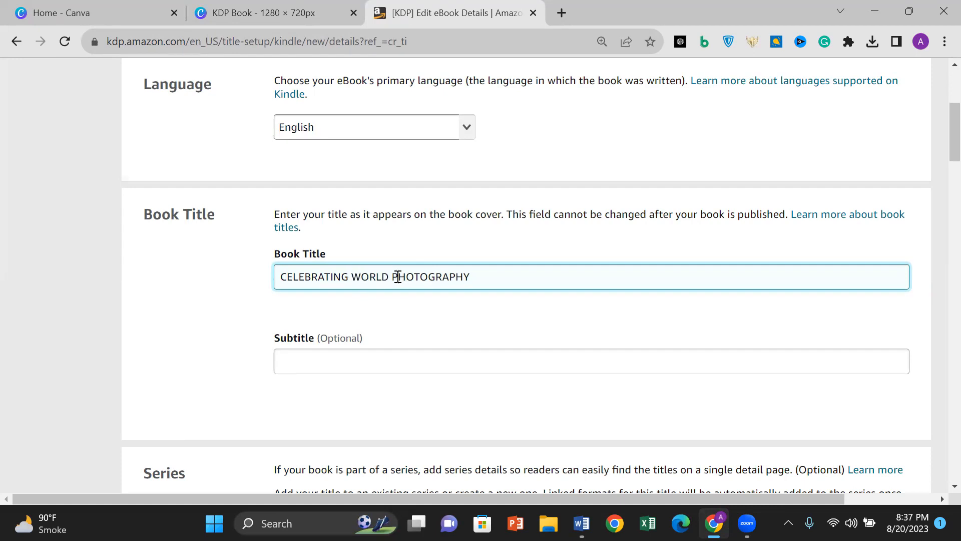
pyautogui.click(927, 286)
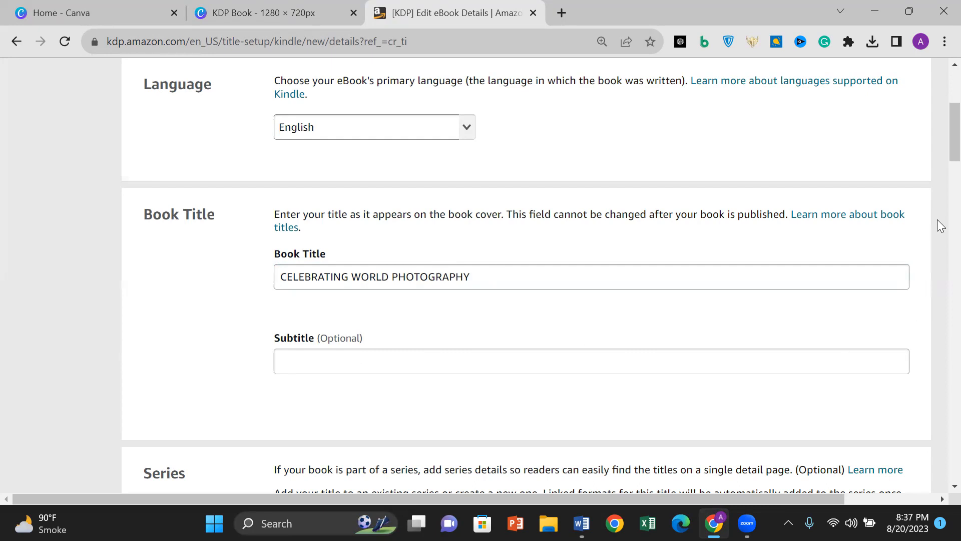
# - Enter the primary author's first name and last name in the Author section of the eBook details
pyautogui.scroll(-2, 937, 220)
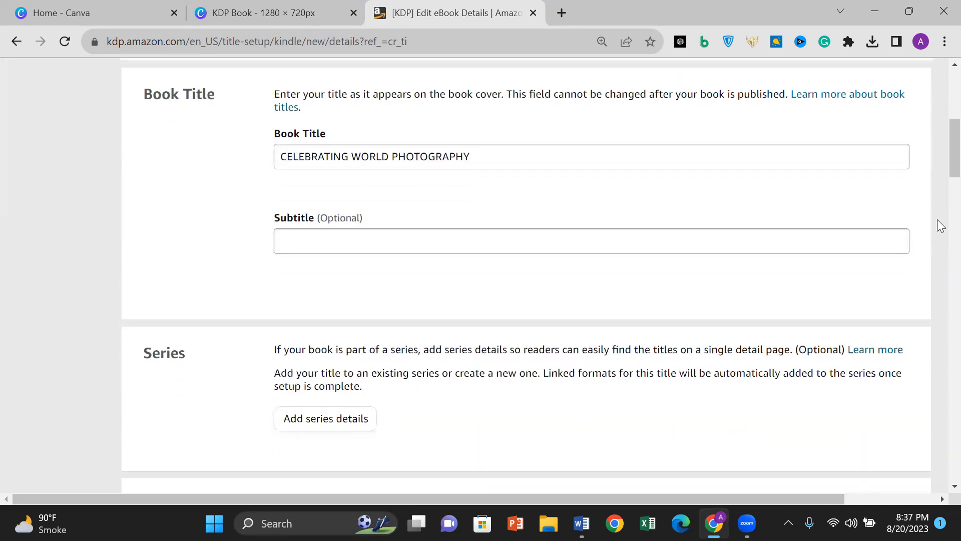
pyautogui.scroll(-1, 938, 221)
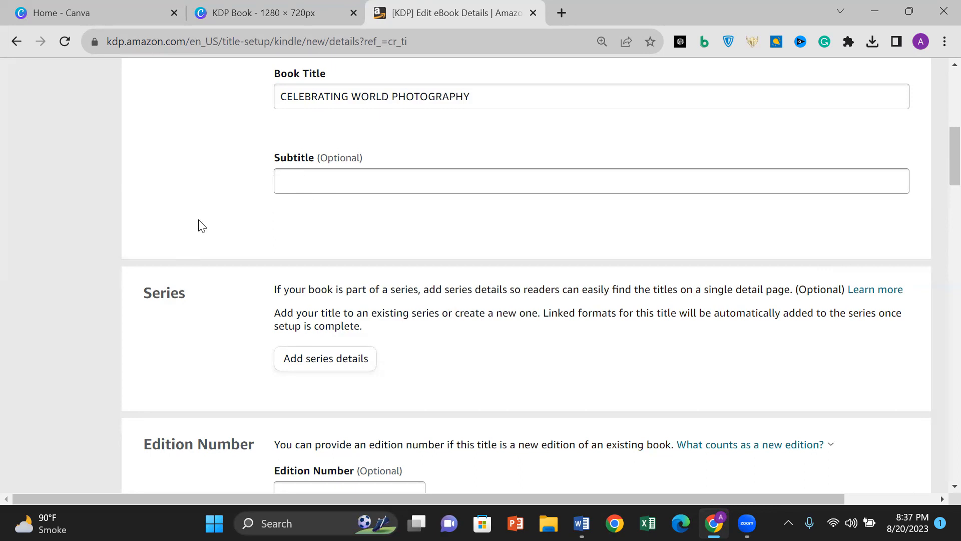
pyautogui.scroll(-2, 198, 225)
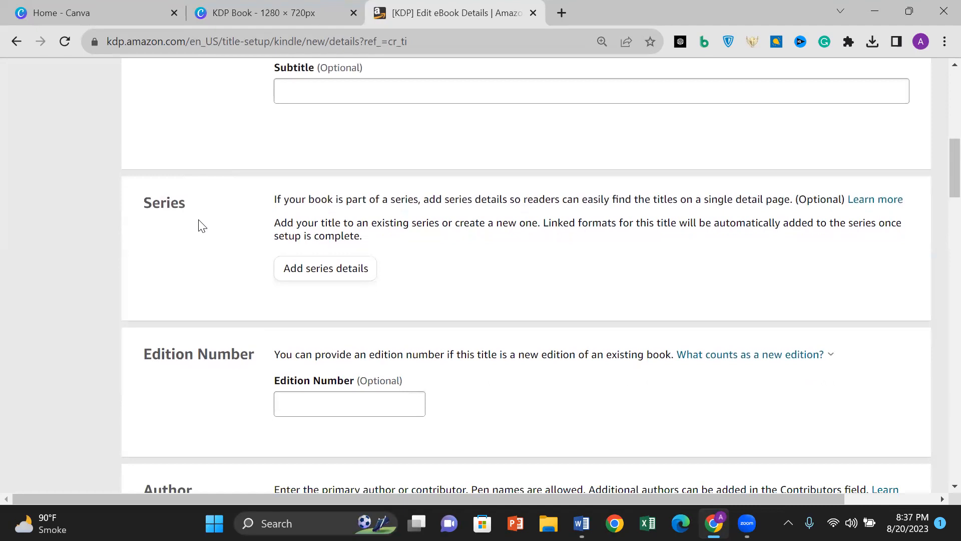
pyautogui.scroll(-2, 200, 224)
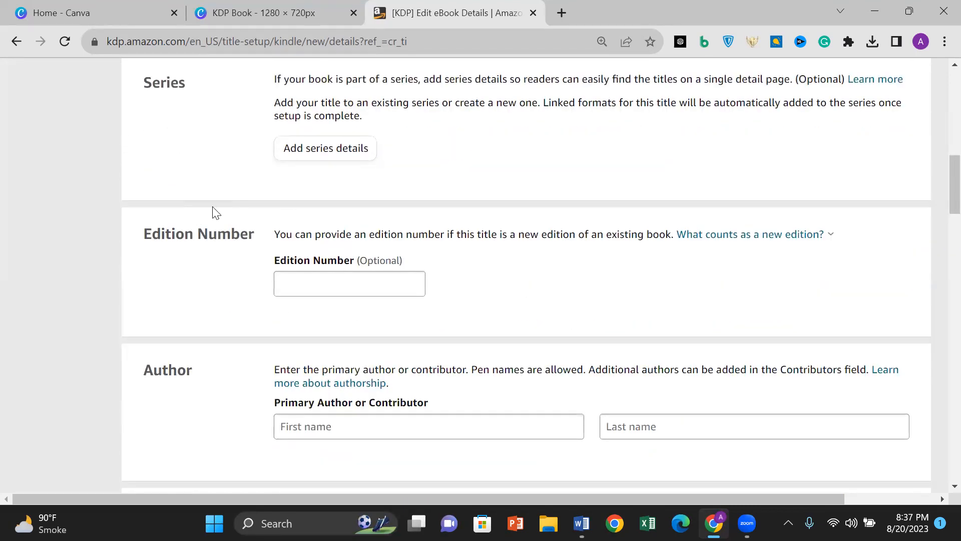
pyautogui.scroll(-2, 124, 290)
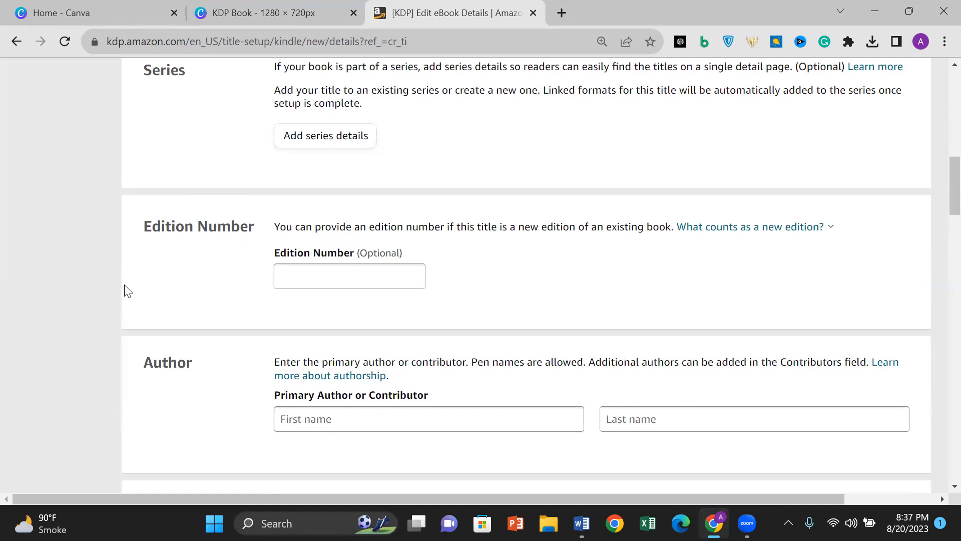
pyautogui.click(340, 306)
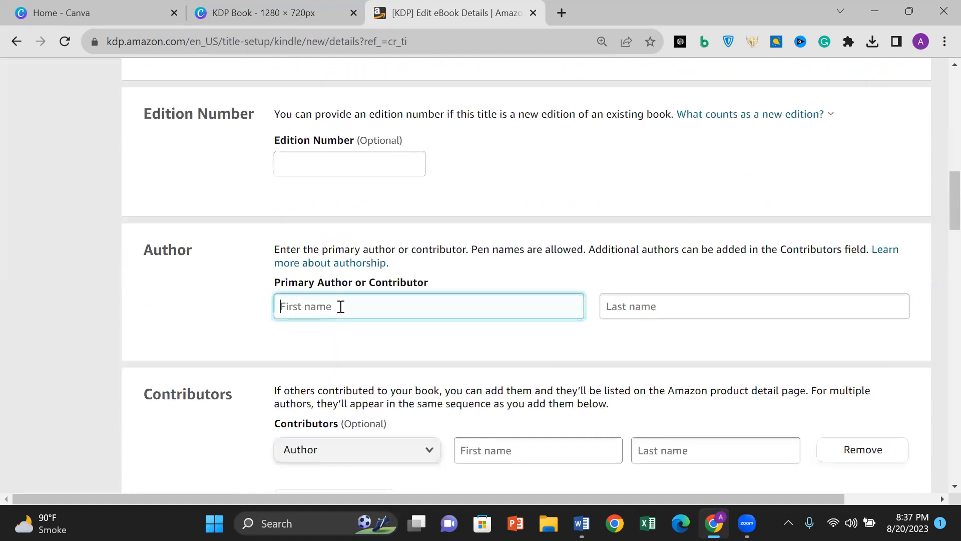
pyautogui.write('Azmat')
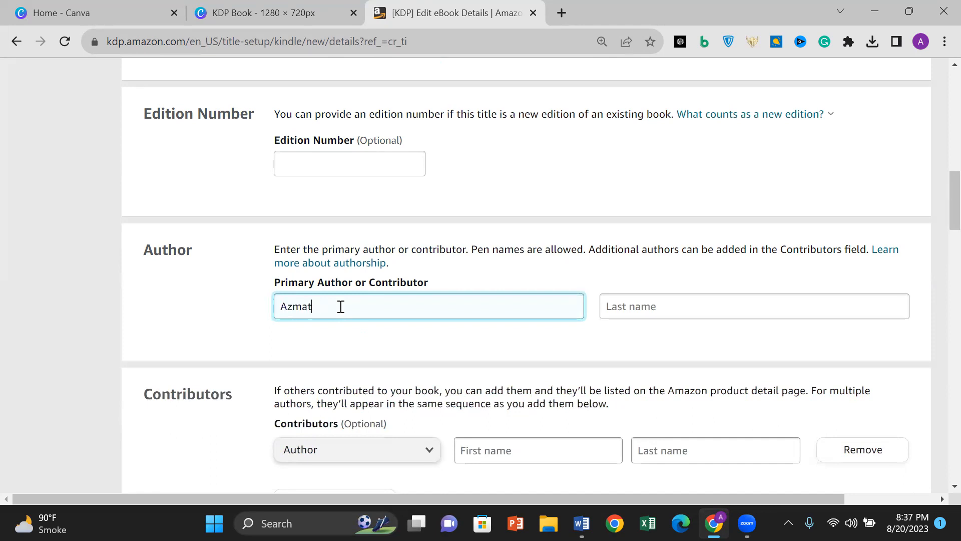
pyautogui.click(648, 307)
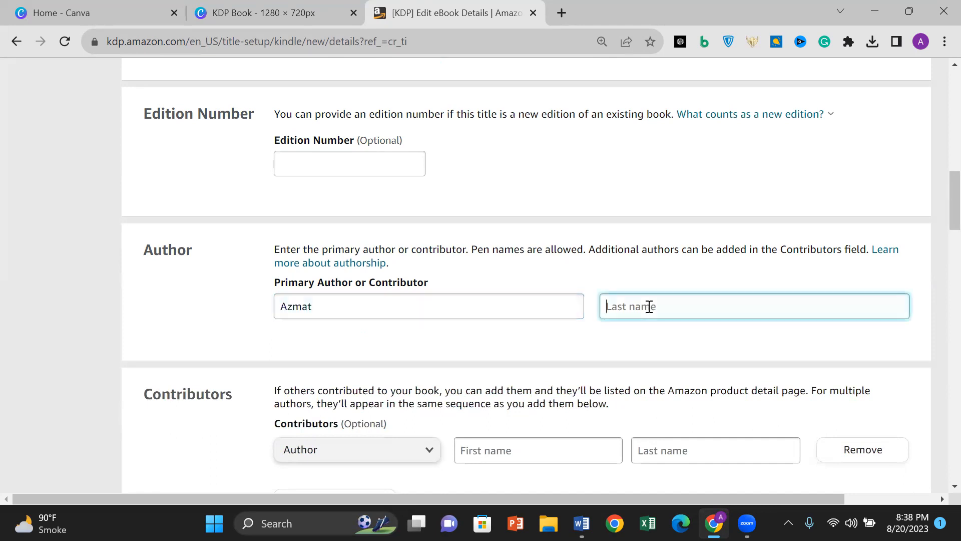
pyautogui.write('Hu')
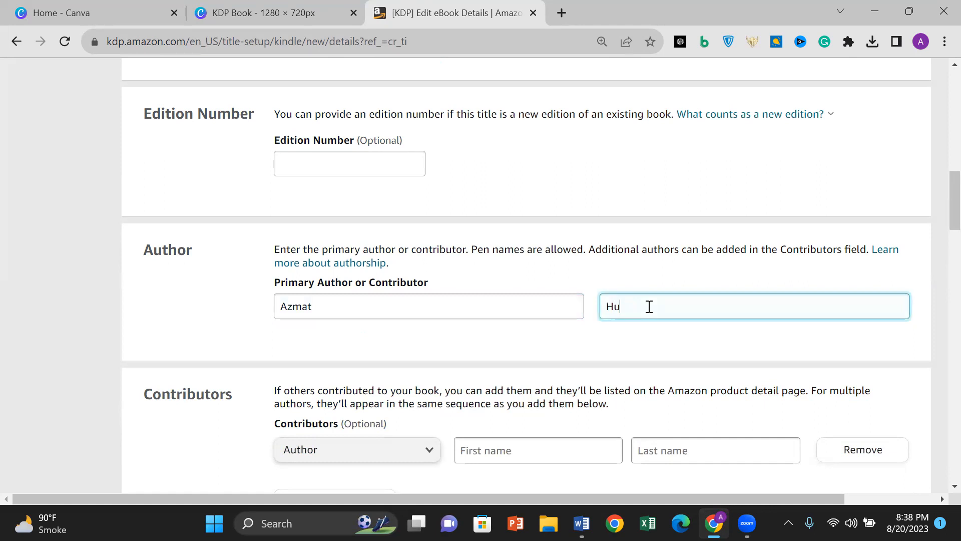
pyautogui.write('ssain')
pyautogui.click(927, 286)
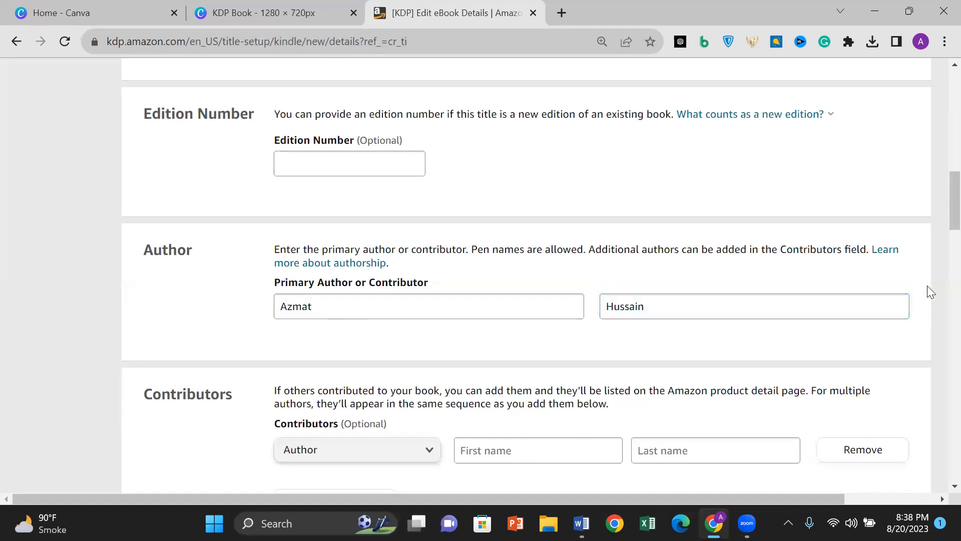
pyautogui.scroll(-3, 927, 286)
pyautogui.scroll(-2, 927, 286)
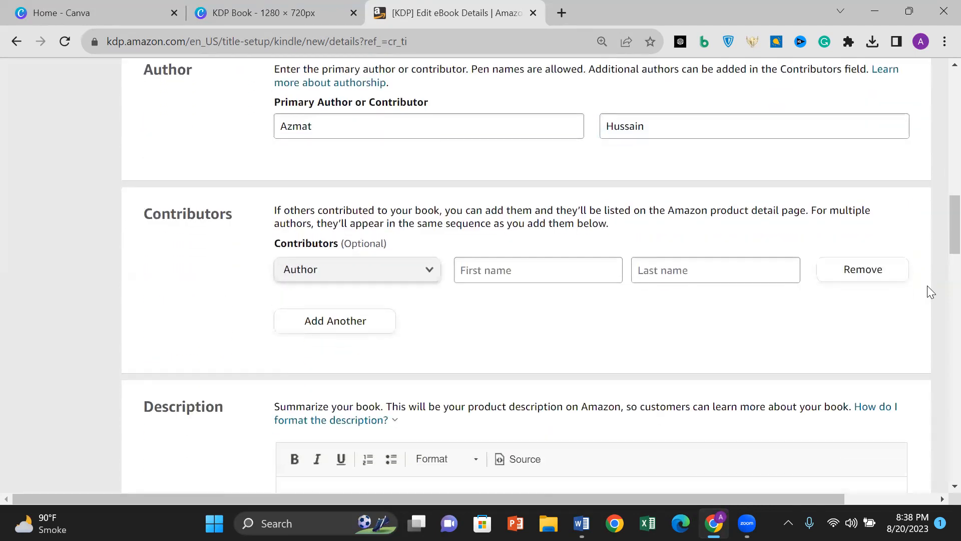
pyautogui.scroll(3, 929, 292)
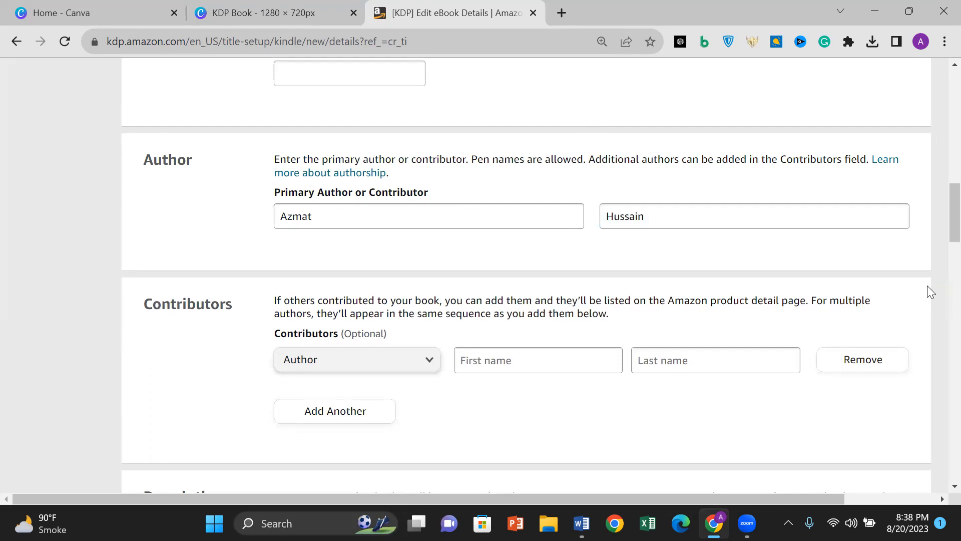
# - Leave the optional contributors blank and enter abc as the placeholder text in the book's Description
pyautogui.scroll(-3, 927, 286)
pyautogui.scroll(-2, 927, 286)
pyautogui.scroll(4, 927, 286)
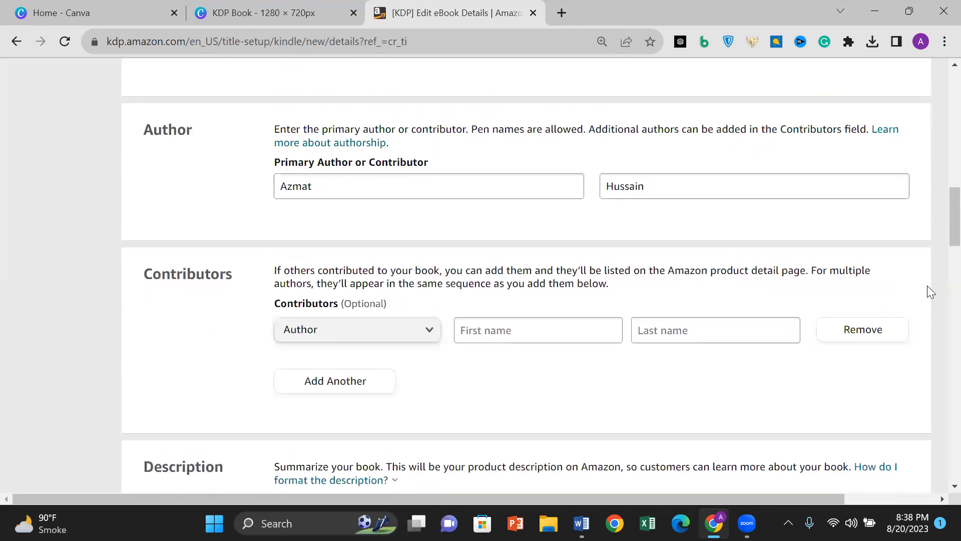
pyautogui.scroll(1, 927, 285)
pyautogui.scroll(-2, 927, 288)
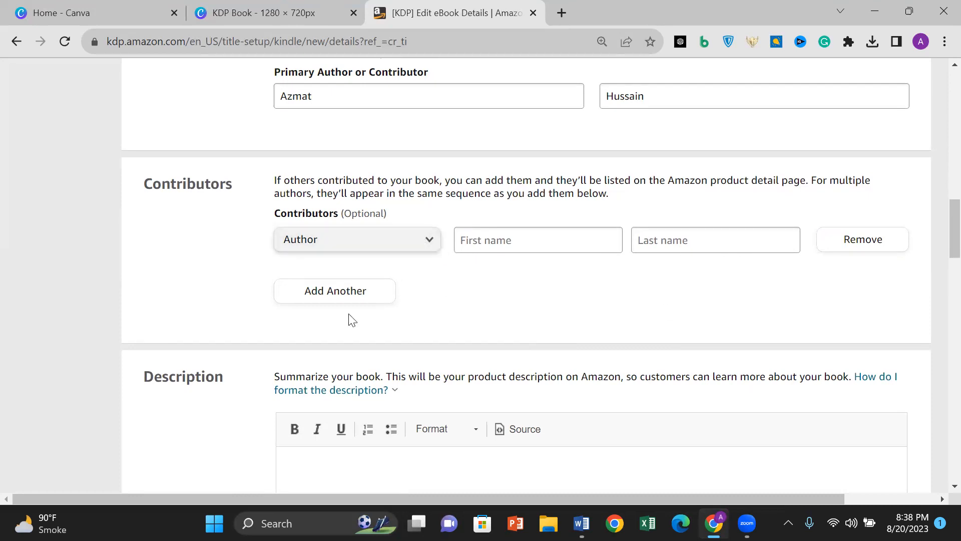
pyautogui.scroll(-5, 608, 322)
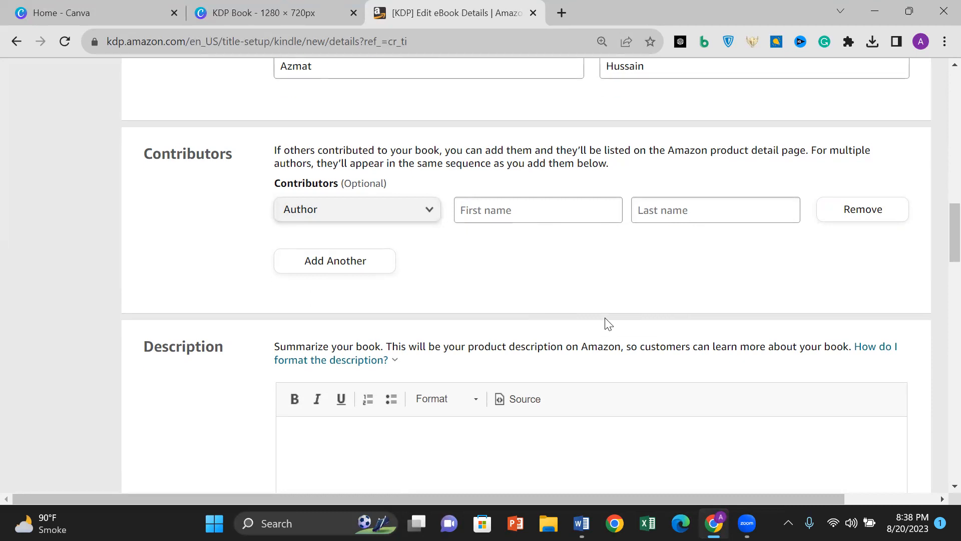
pyautogui.click(381, 200)
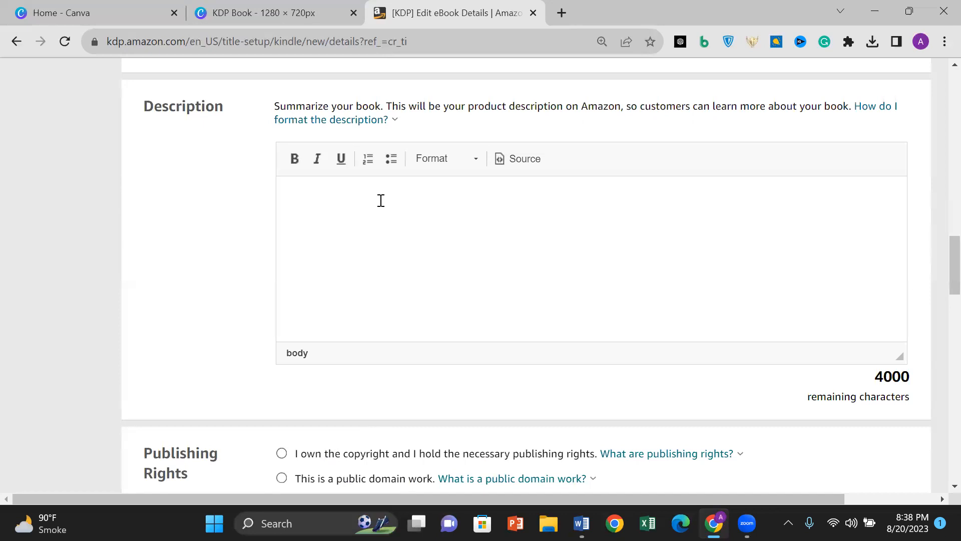
pyautogui.write('abs')
pyautogui.press('BackSpace')
pyautogui.write('c')
# - Declare under Publishing Rights that you own the copyright and hold the necessary publishing rights
pyautogui.scroll(-4, 151, 313)
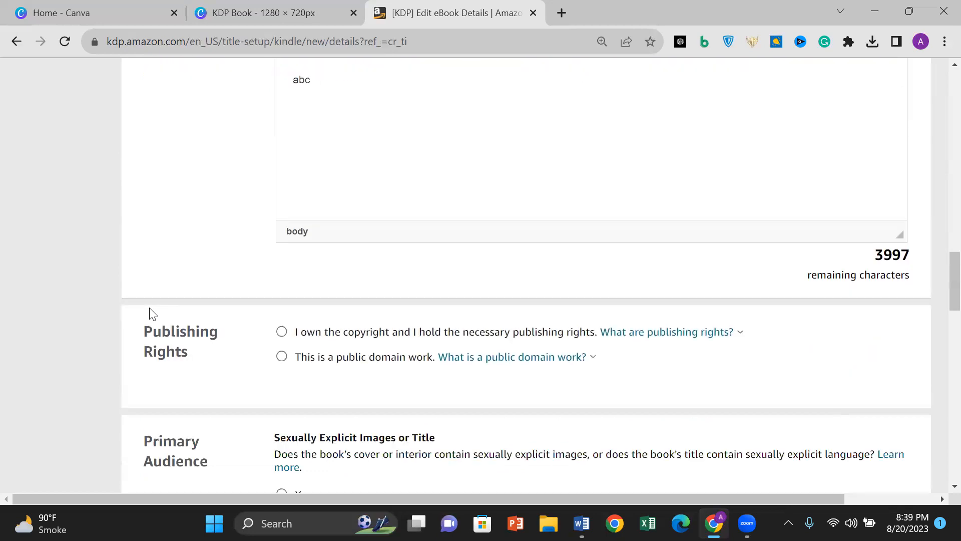
pyautogui.click(282, 244)
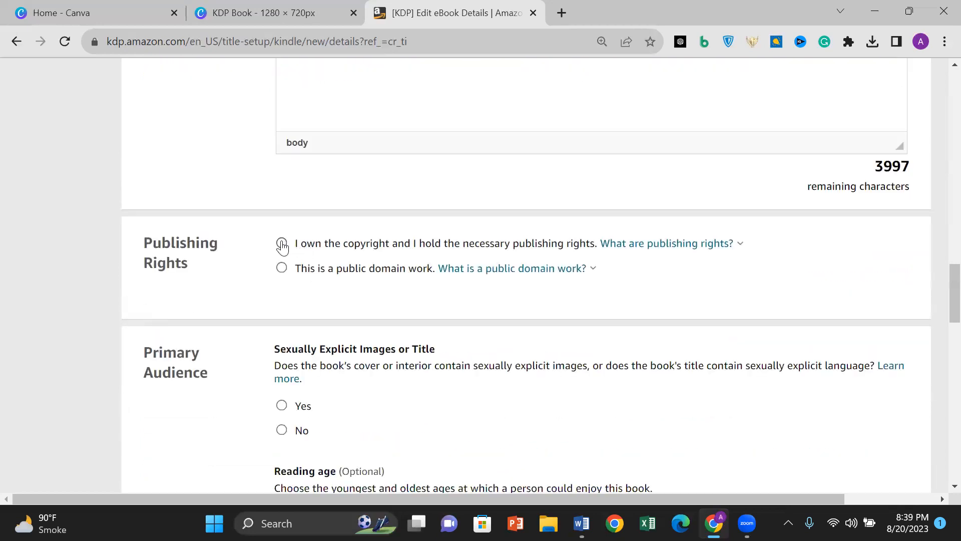
pyautogui.click(282, 244)
pyautogui.press('Down')
pyautogui.click(281, 244)
# - Answer No to sexually explicit images or title and set the reading age from a minimum of 10 to a maximum of 18+
pyautogui.scroll(-4, 108, 390)
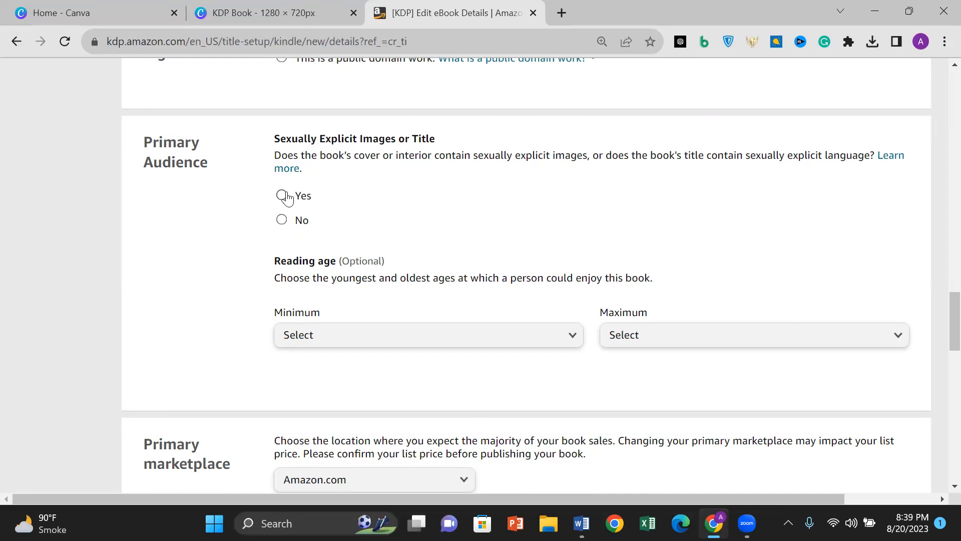
pyautogui.click(281, 222)
pyautogui.click(564, 342)
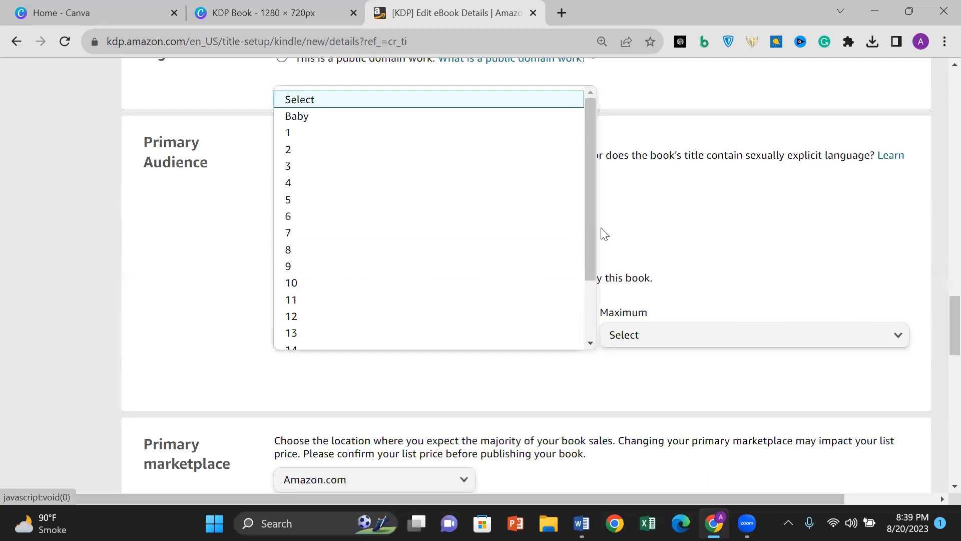
pyautogui.moveTo(590, 227); pyautogui.dragTo(595, 256)
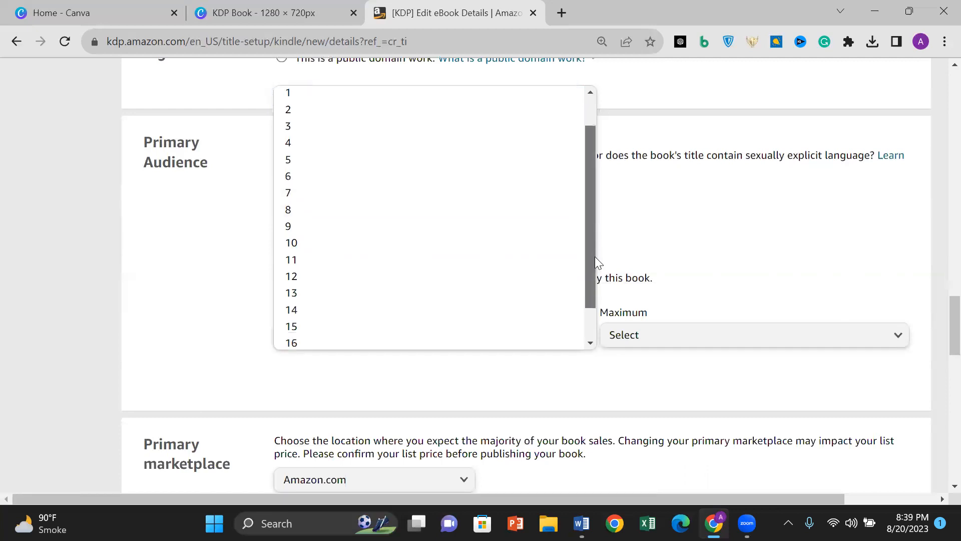
pyautogui.click(322, 243)
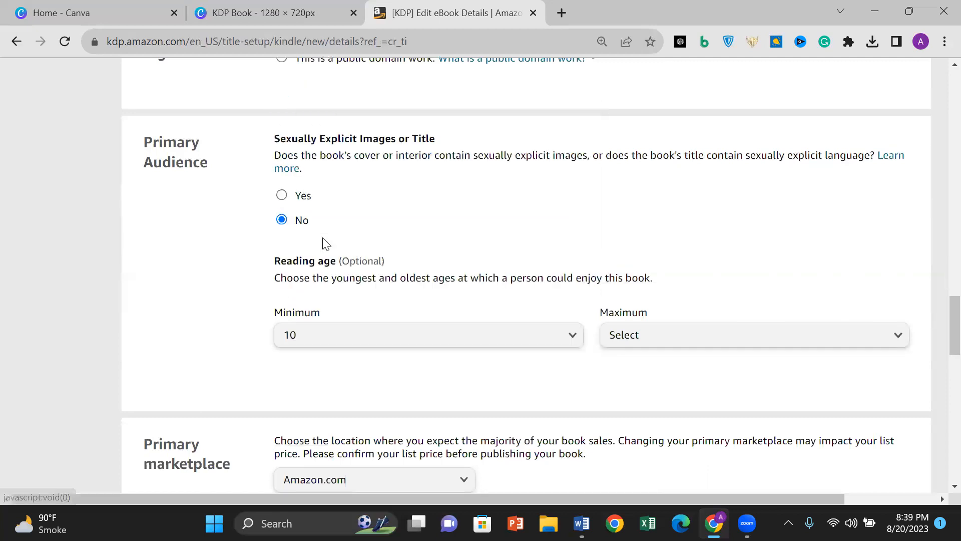
pyautogui.click(775, 333)
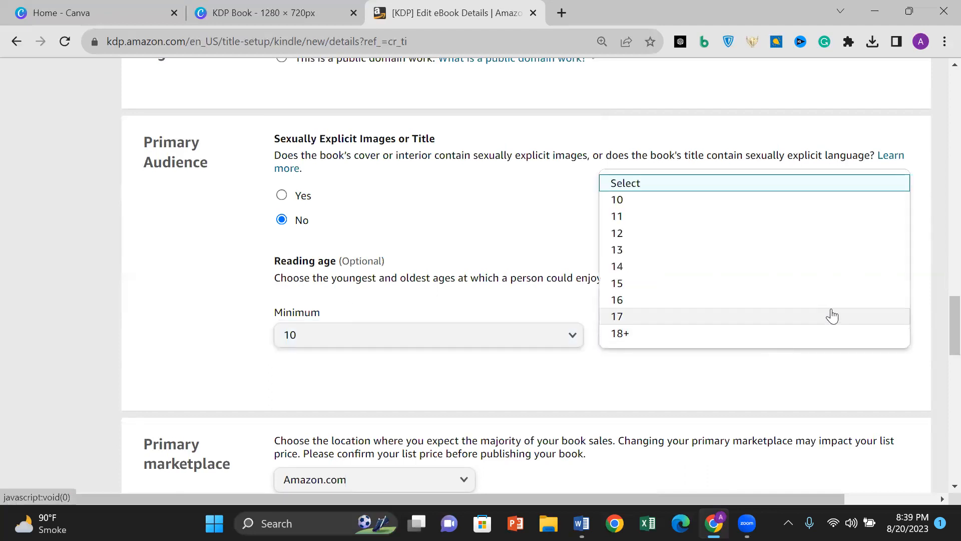
pyautogui.click(729, 335)
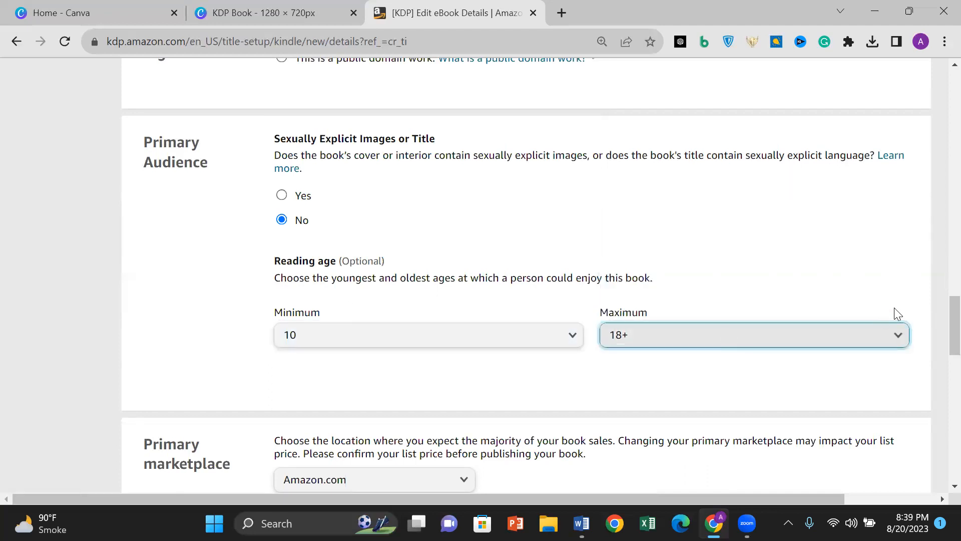
pyautogui.click(525, 345)
pyautogui.moveTo(590, 249); pyautogui.dragTo(598, 346)
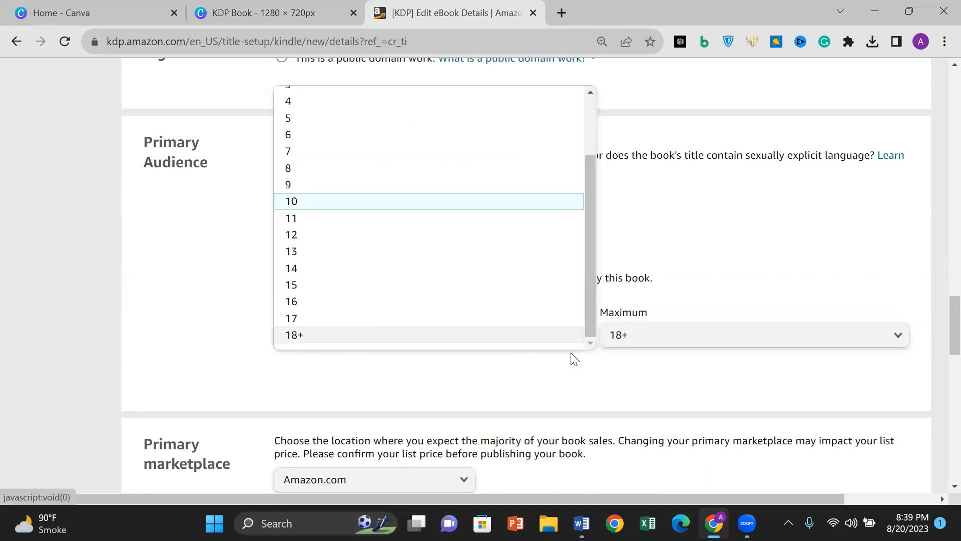
pyautogui.click(929, 248)
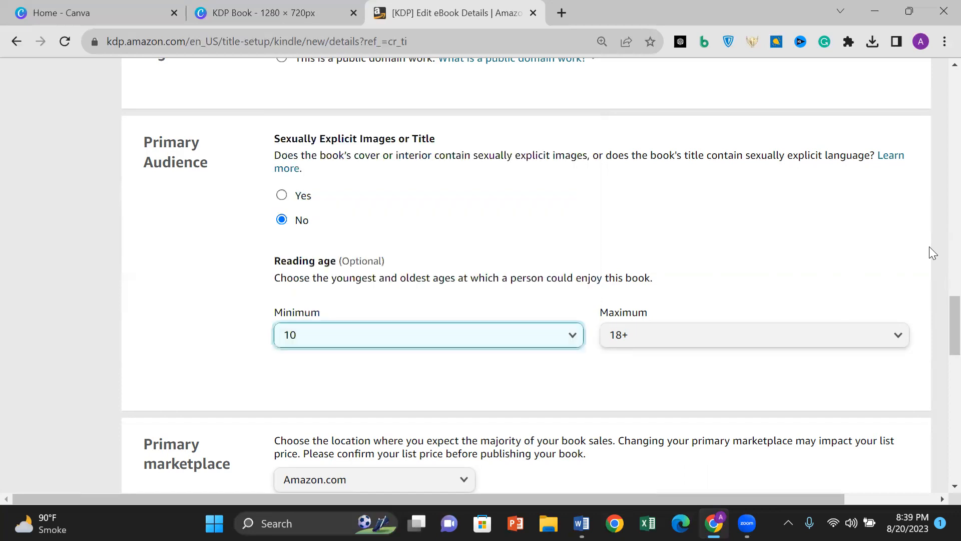
# - Choose Amazon.com as the book's primary marketplace
pyautogui.scroll(-4, 930, 275)
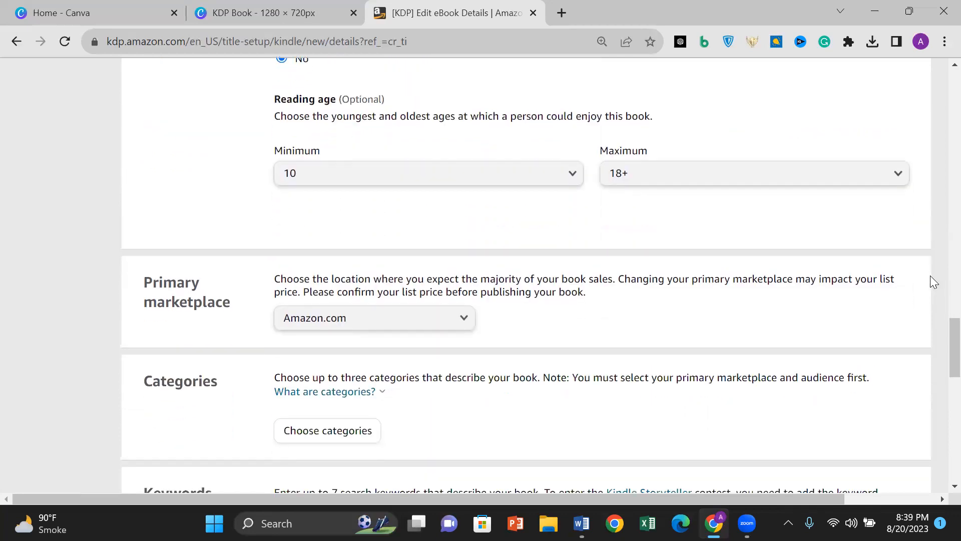
pyautogui.scroll(-2, 933, 282)
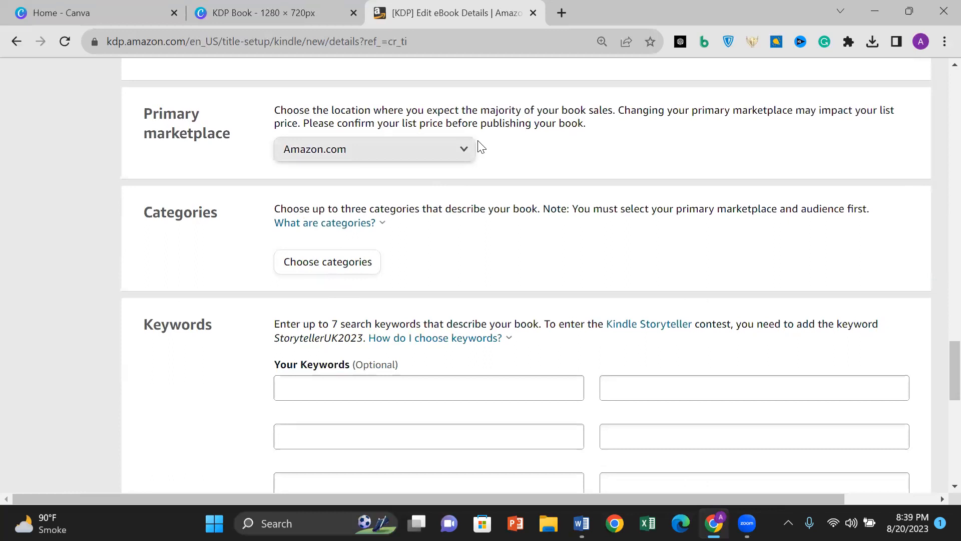
pyautogui.click(457, 155)
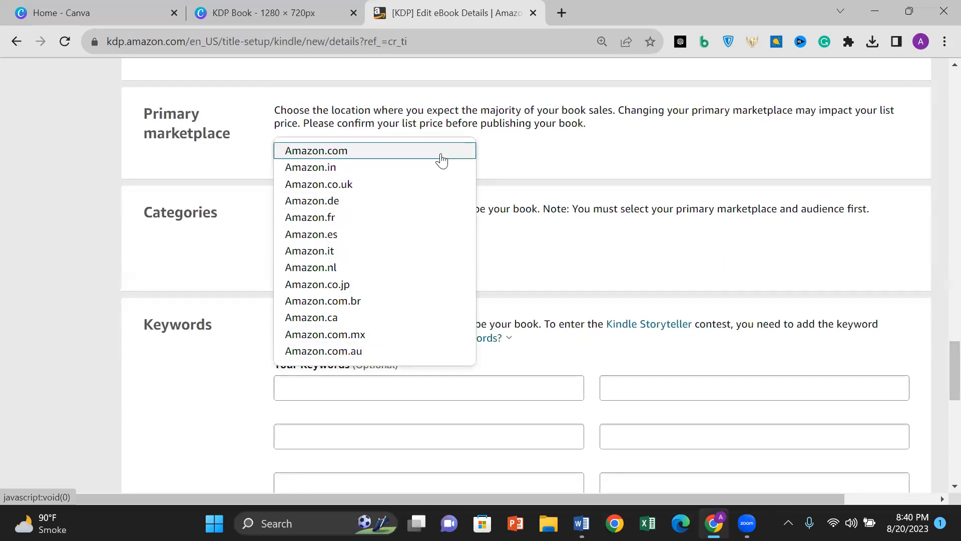
pyautogui.click(321, 154)
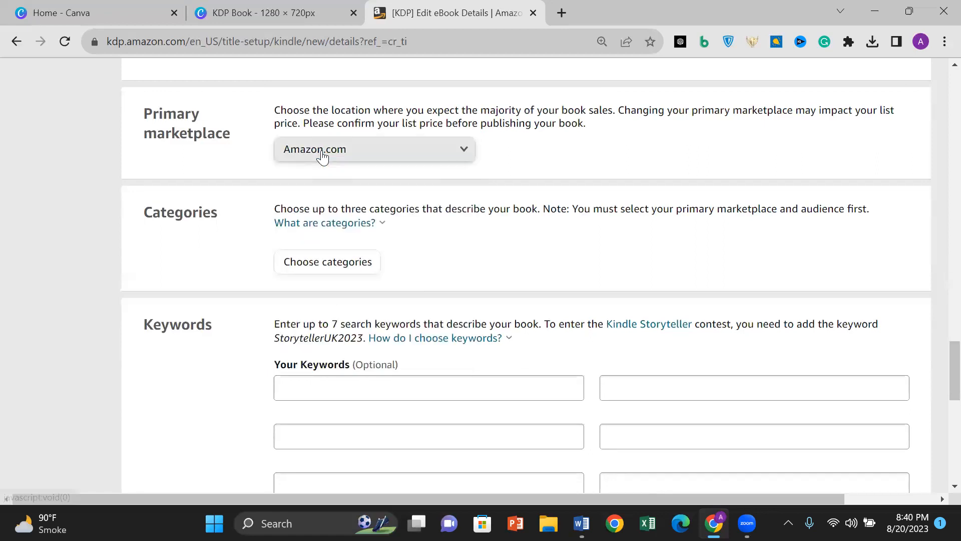
# - View the available marketplaces and the category selection dialog, closing both without choosing anything
pyautogui.click(455, 154)
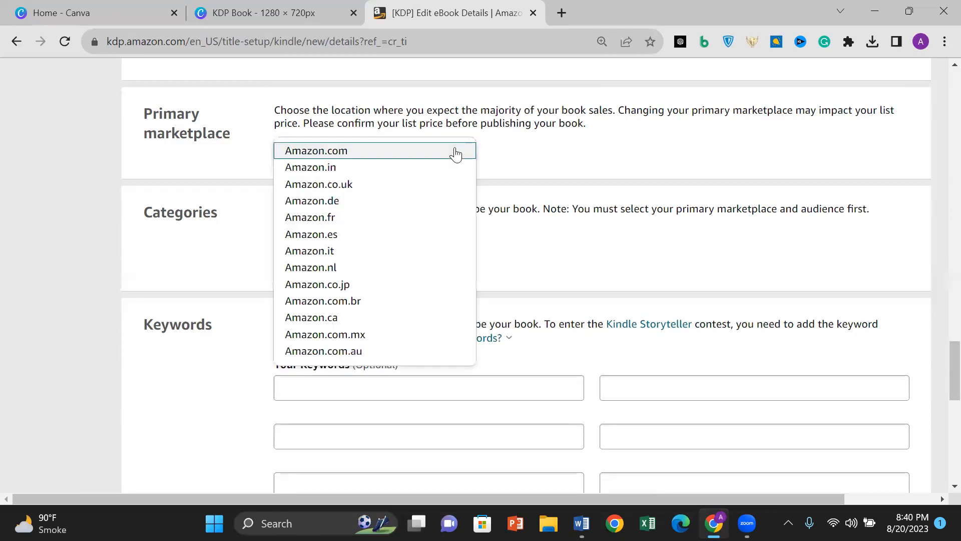
pyautogui.click(623, 167)
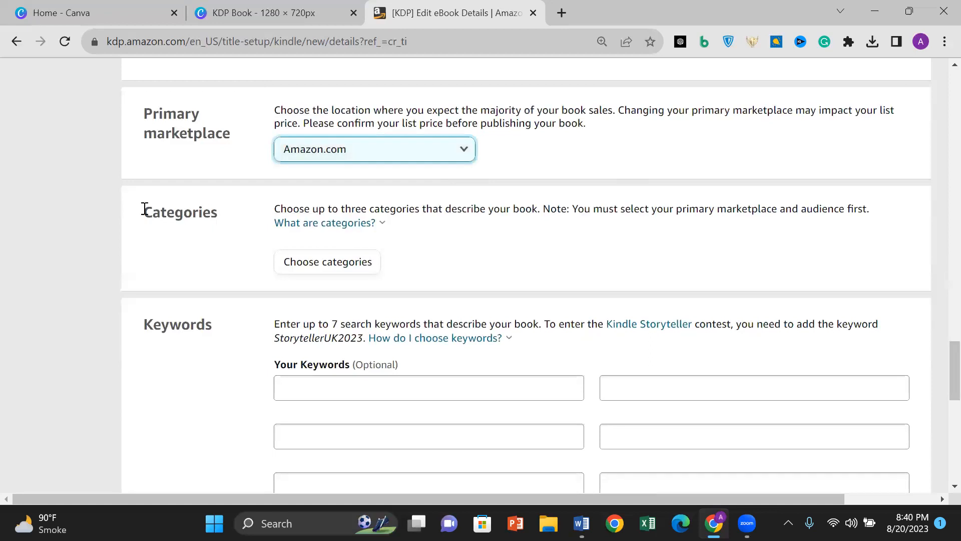
pyautogui.click(333, 271)
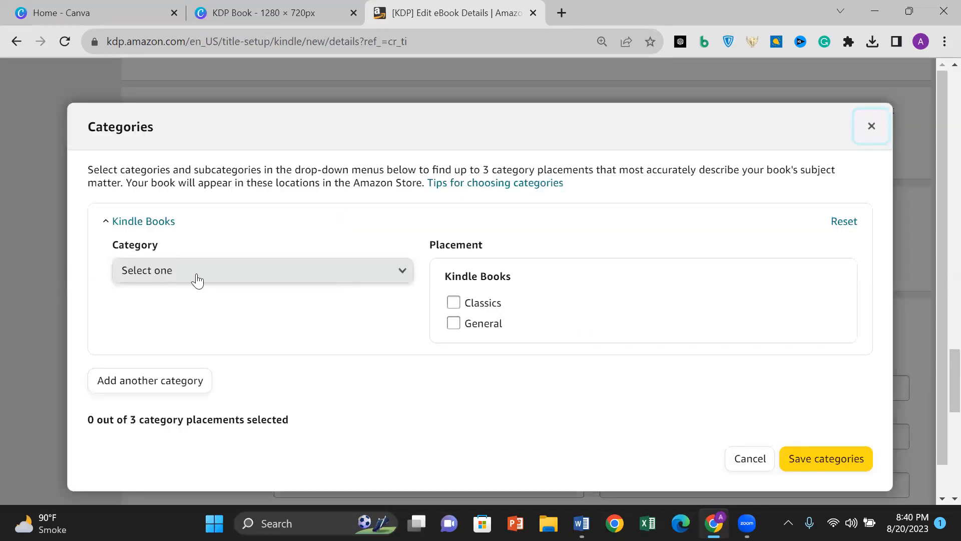
pyautogui.click(871, 127)
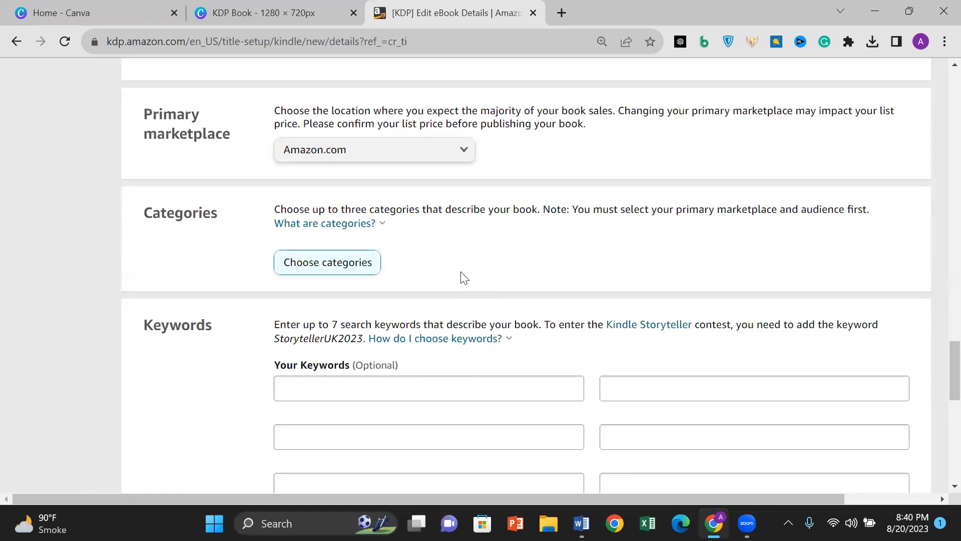
# - Open amazon.com in a new browser tab, keeping the eBook details page open
pyautogui.click(561, 14)
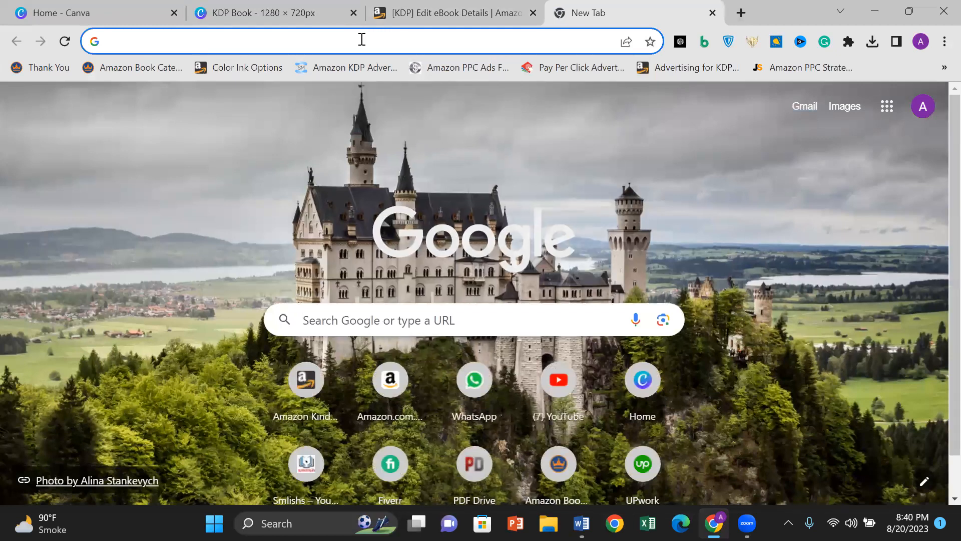
pyautogui.write('p')
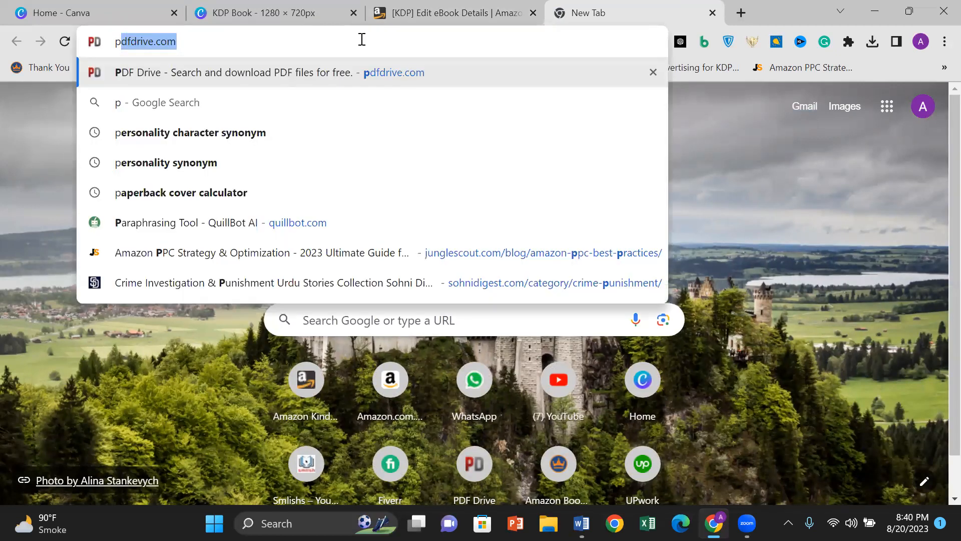
pyautogui.press('BackSpace')
pyautogui.press('BackSpace')
pyautogui.write('a')
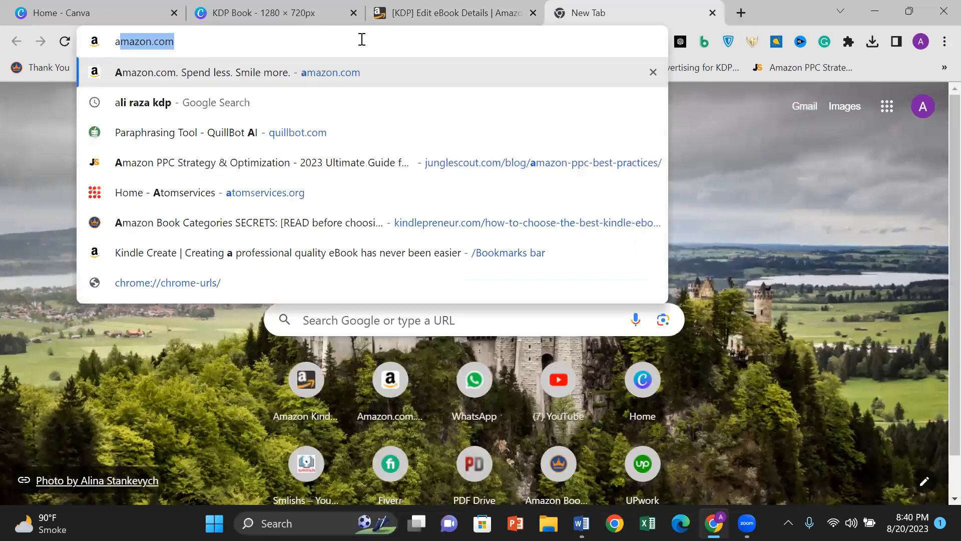
pyautogui.press('Return')
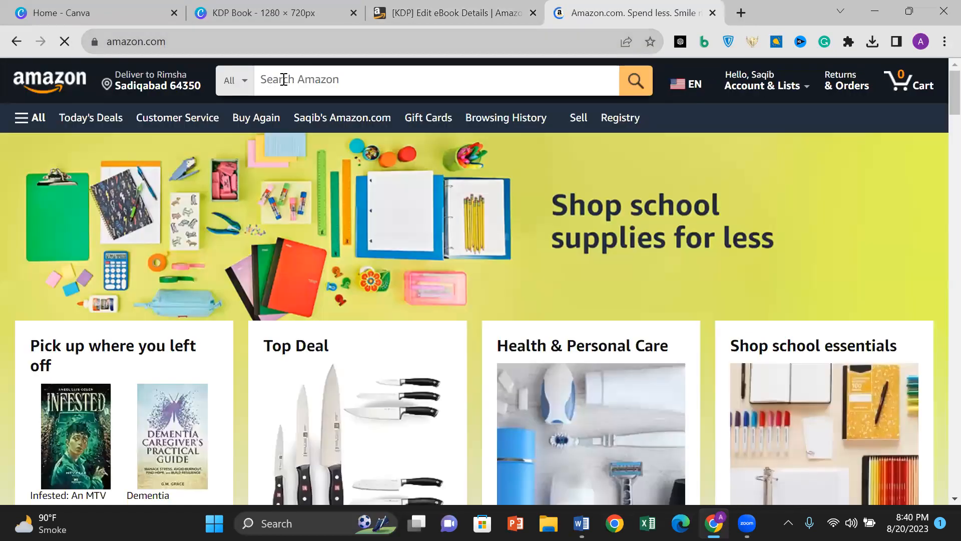
# - Search the Amazon store for photography across all departments
pyautogui.click(283, 79)
pyautogui.write('p')
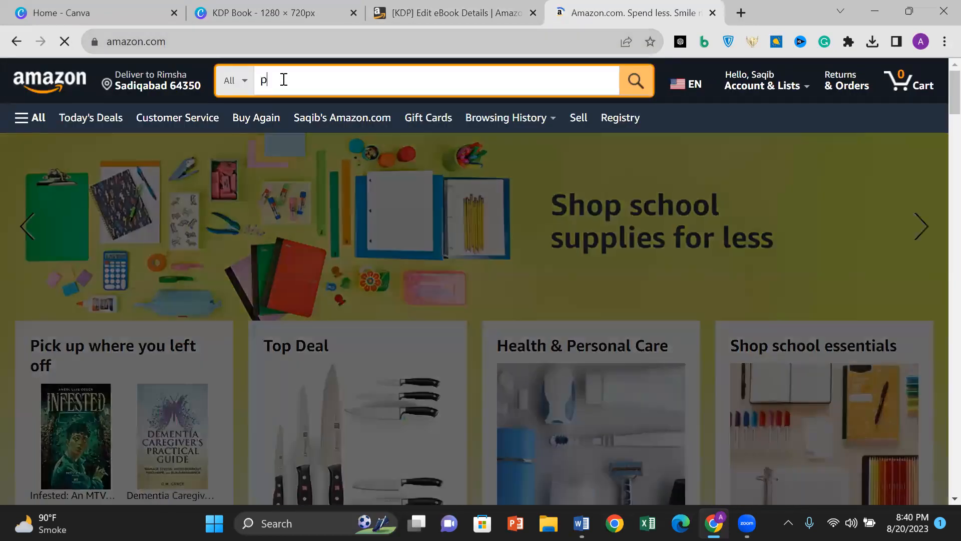
pyautogui.write('h')
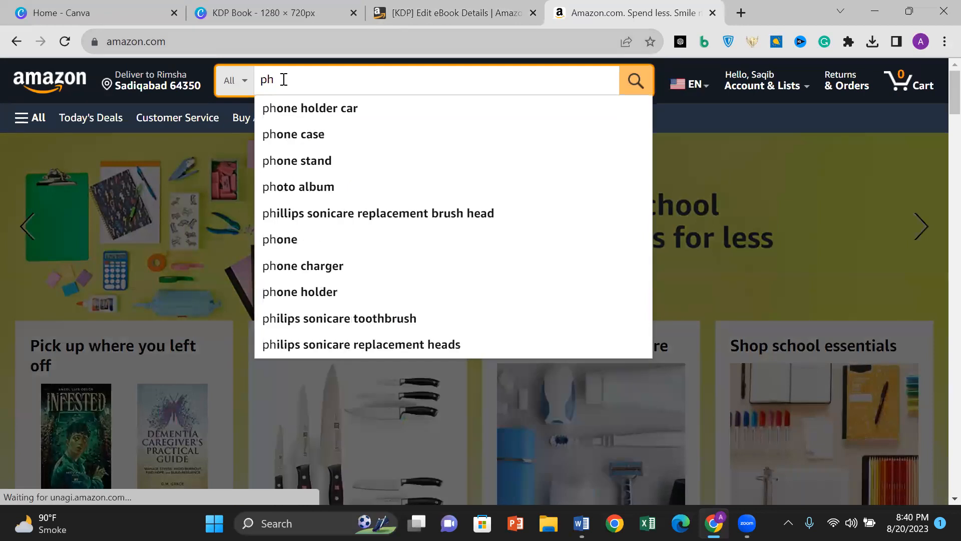
pyautogui.write('ygto')
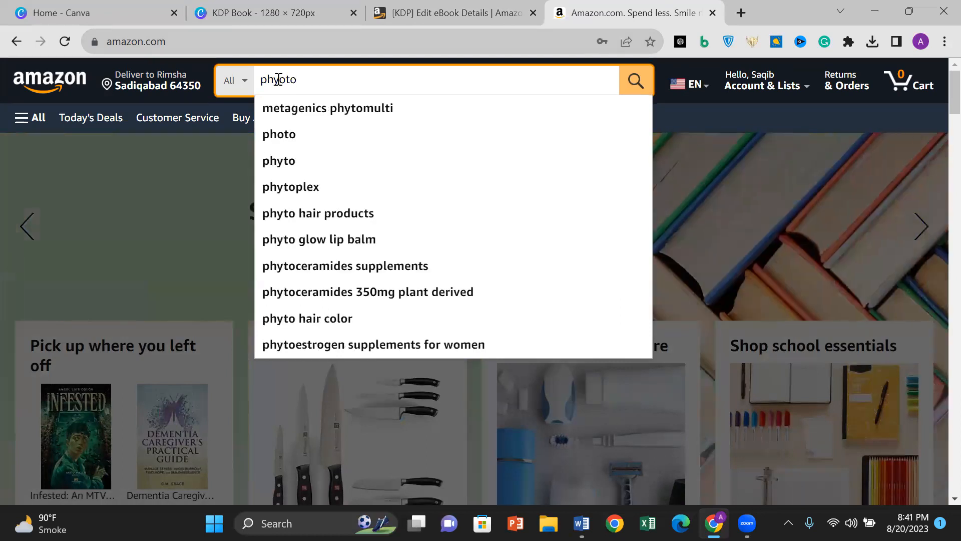
pyautogui.press('BackSpace')
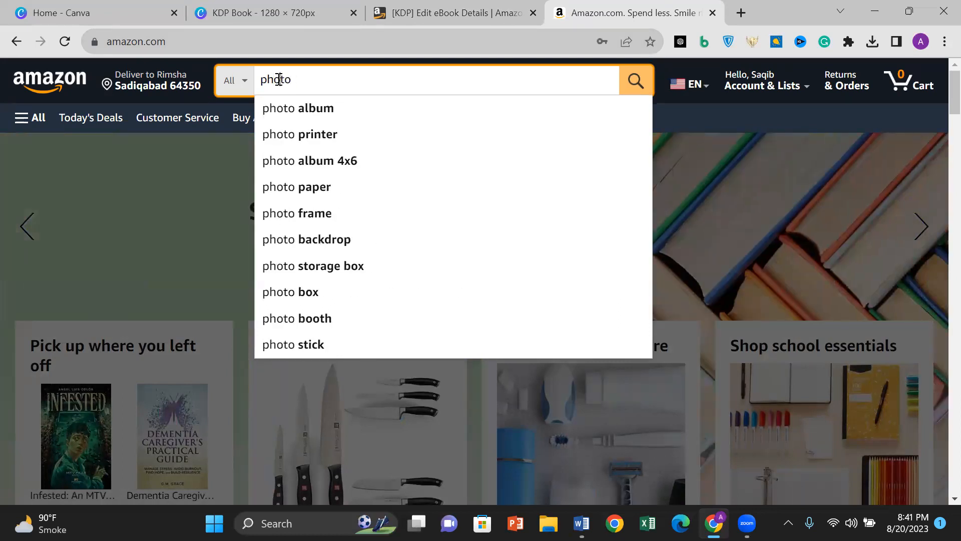
pyautogui.write('grapj')
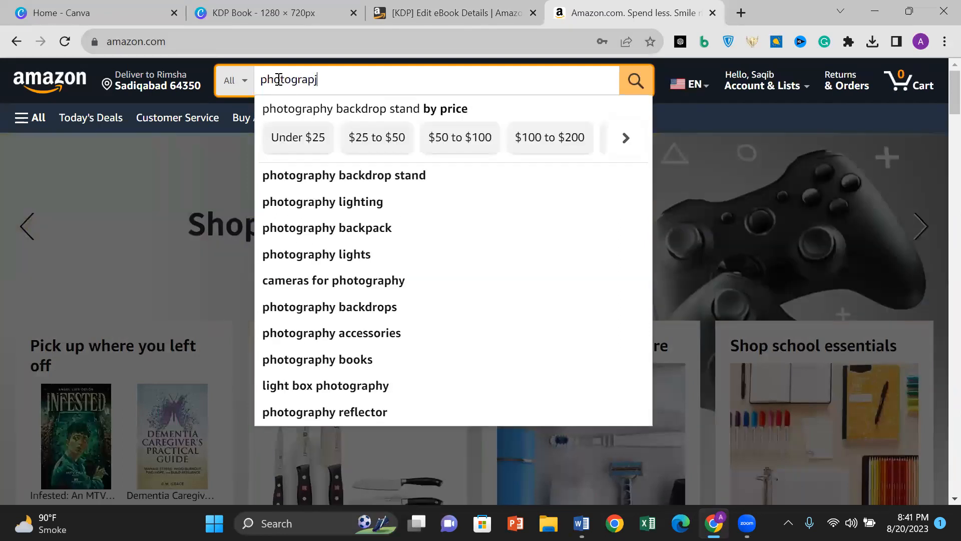
pyautogui.press('BackSpace')
pyautogui.write('hy')
pyautogui.press('Return')
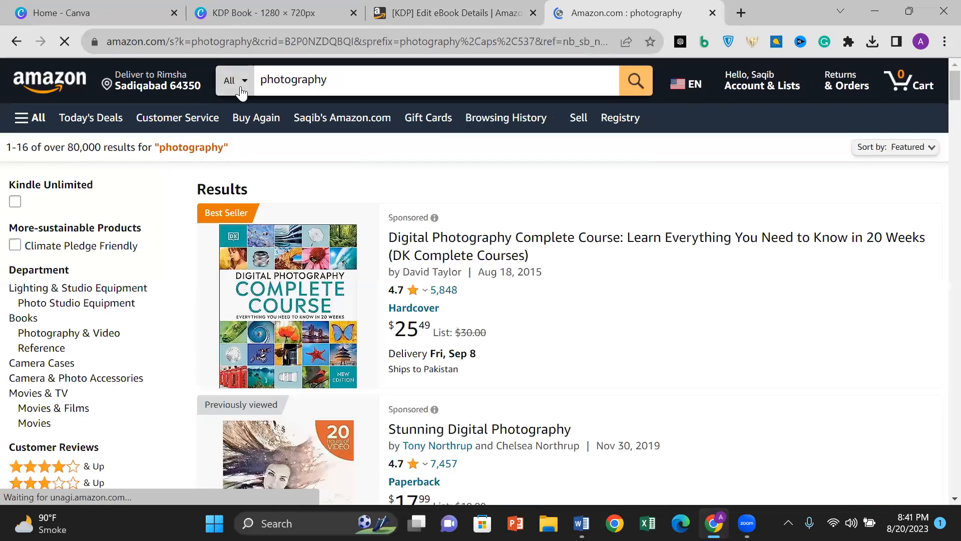
# - Restrict the photography search to the Books department and run it again
pyautogui.click(241, 90)
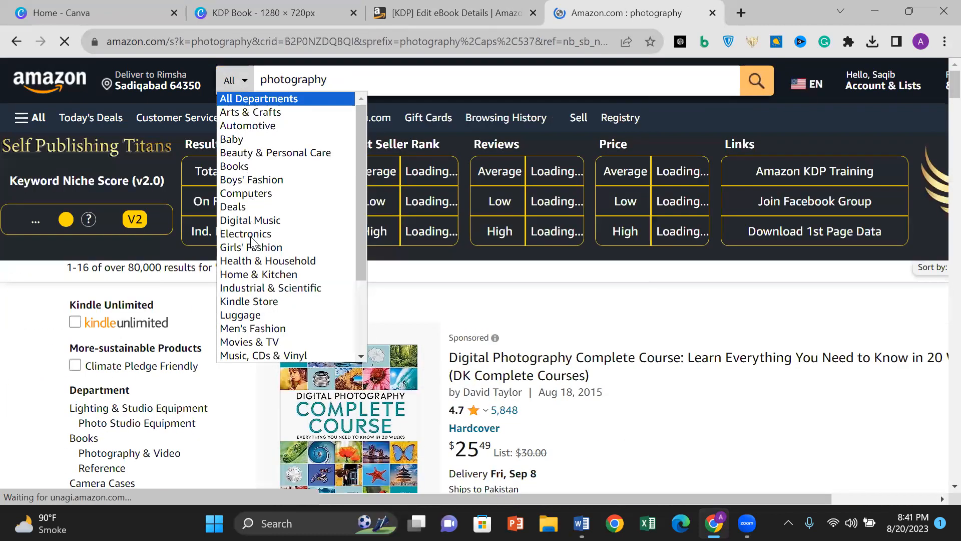
pyautogui.click(242, 167)
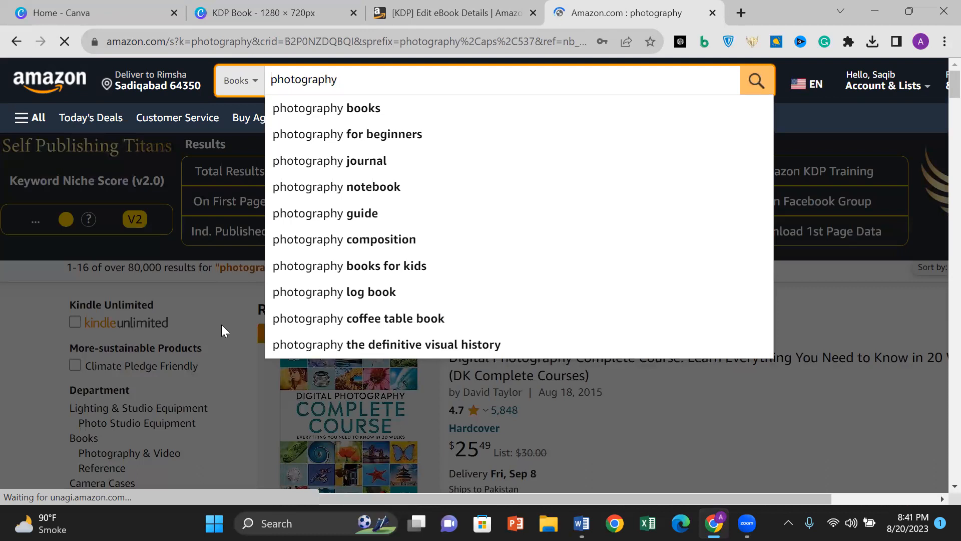
pyautogui.click(754, 84)
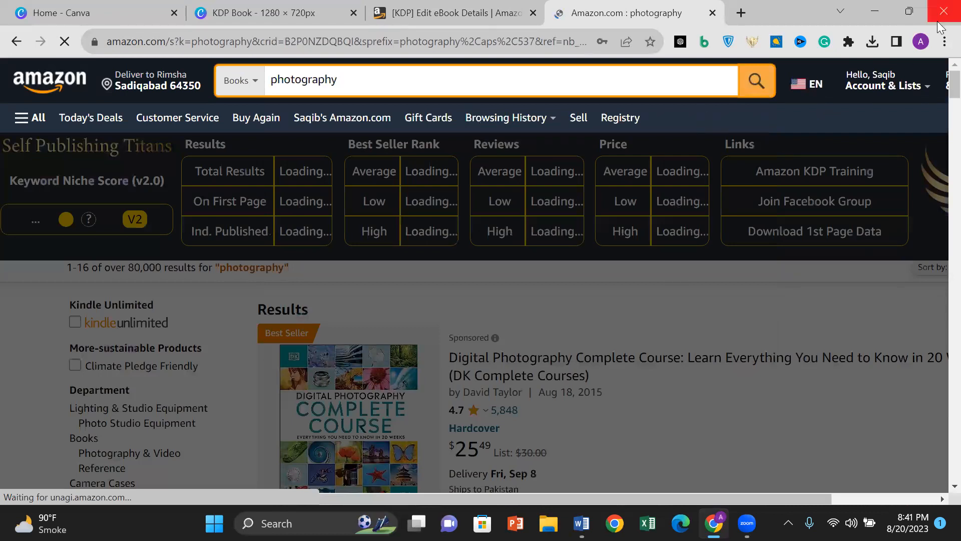
# - Open the National Geographic Photo Basics listing from the book results in a new browser tab
pyautogui.click(941, 45)
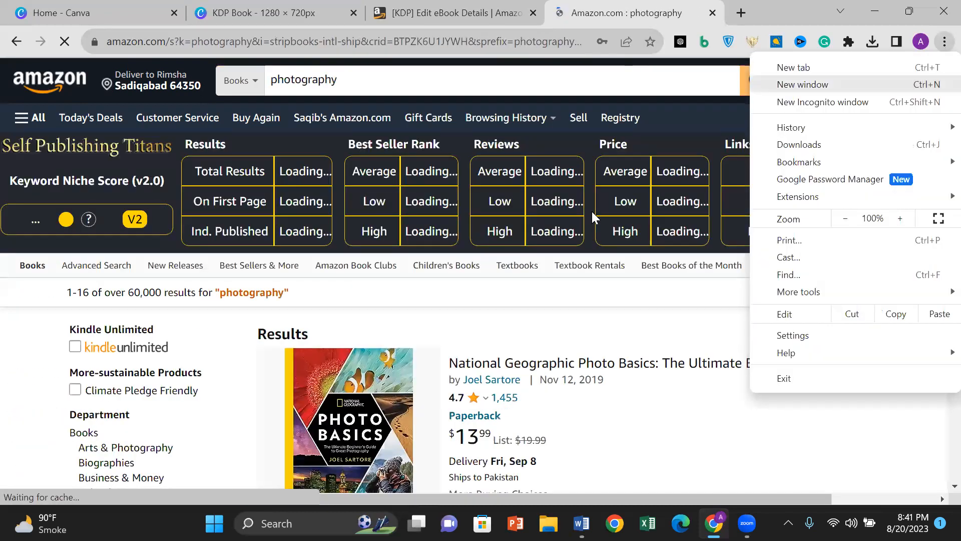
pyautogui.click(617, 295)
pyautogui.scroll(-1, 618, 296)
pyautogui.scroll(-3, 618, 296)
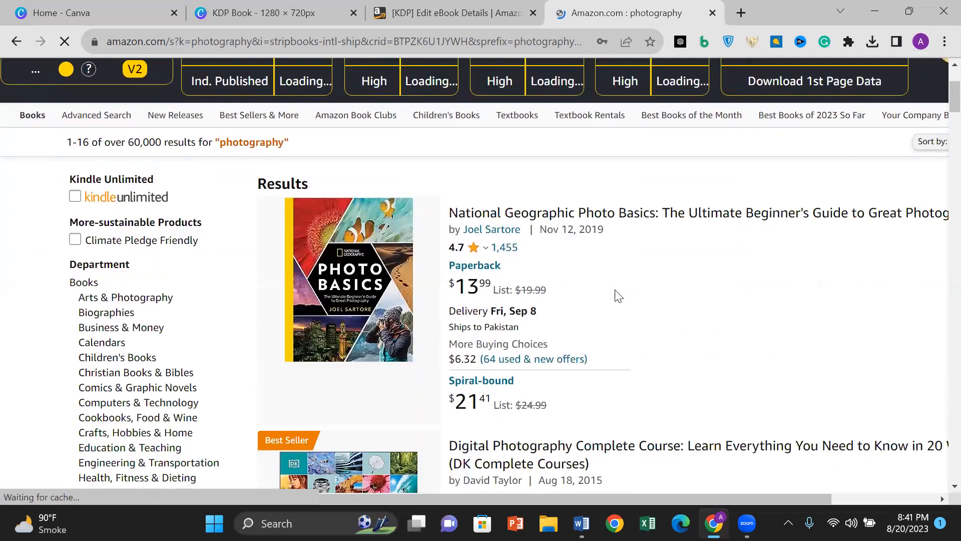
pyautogui.rightClick(580, 186)
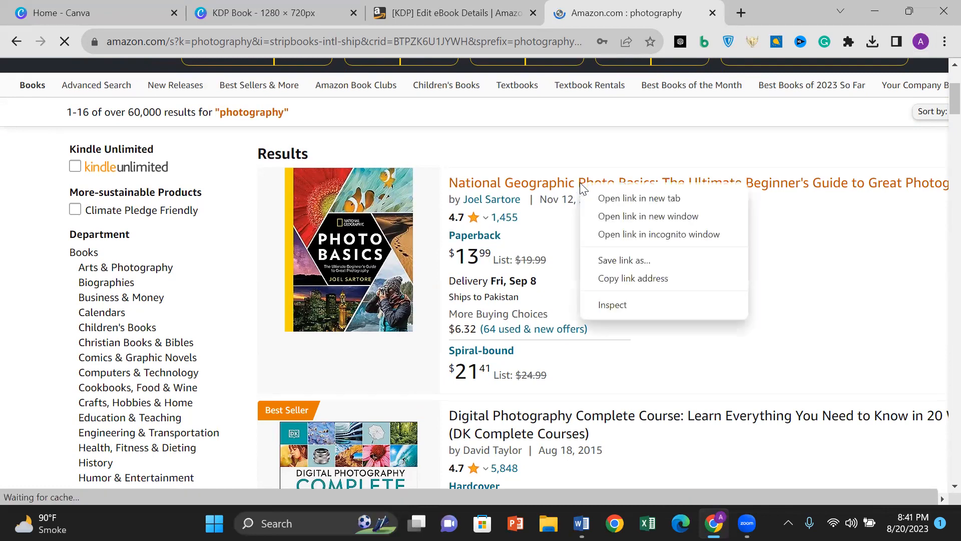
pyautogui.click(640, 199)
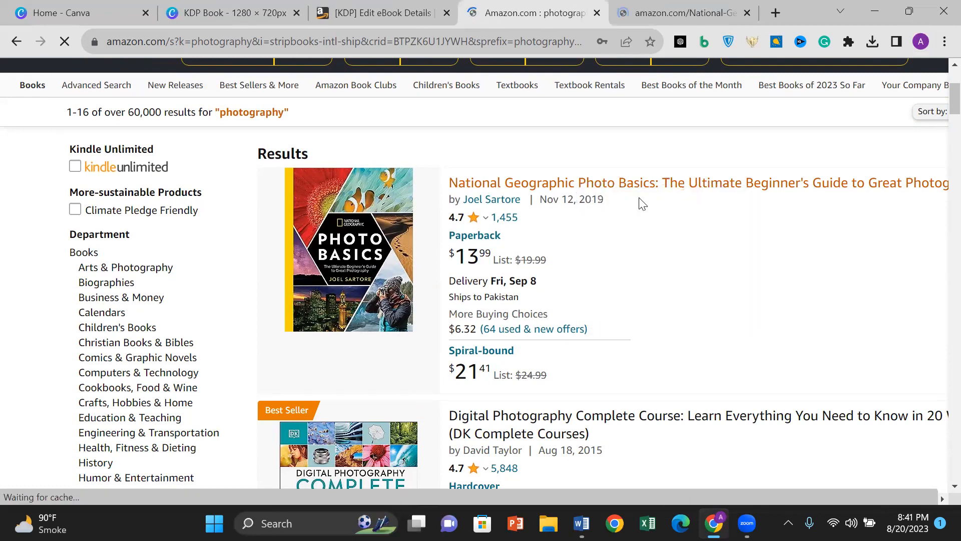
# - Open the best-selling Digital Photography Complete Course listing in another new browser tab
pyautogui.scroll(-3, 643, 203)
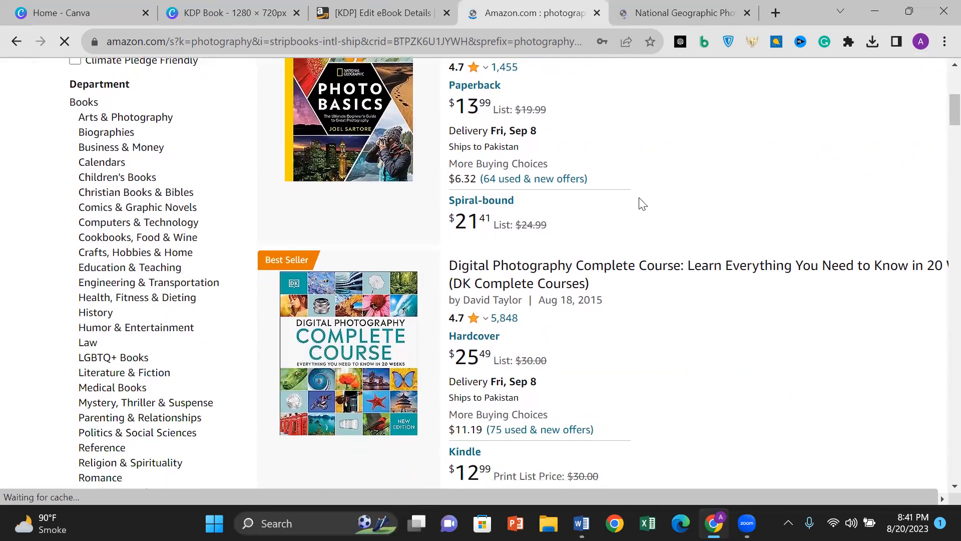
pyautogui.scroll(-2, 610, 263)
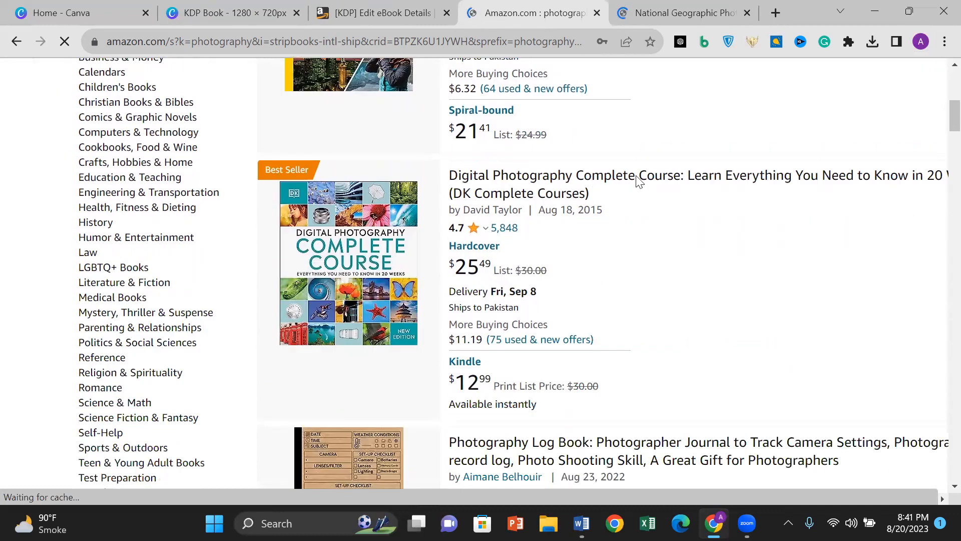
pyautogui.rightClick(695, 176)
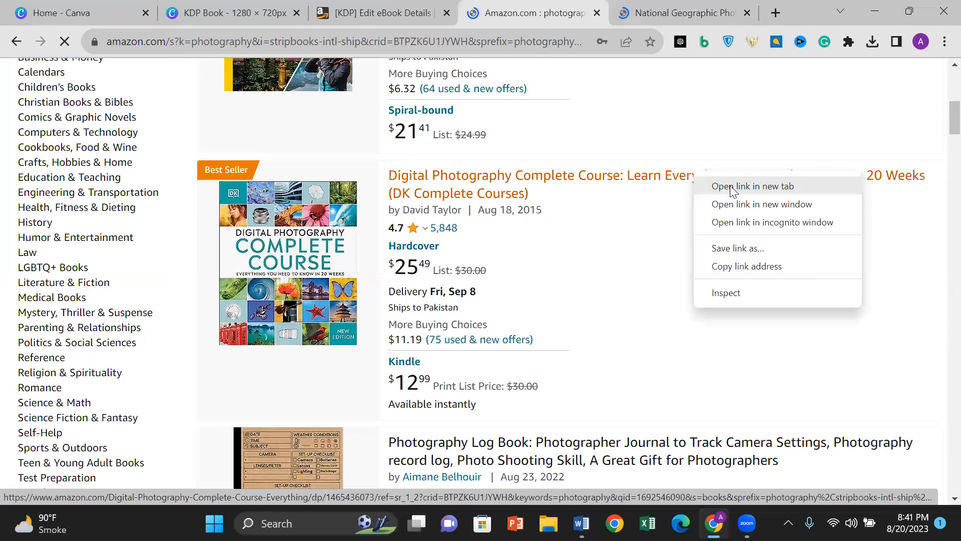
pyautogui.click(730, 187)
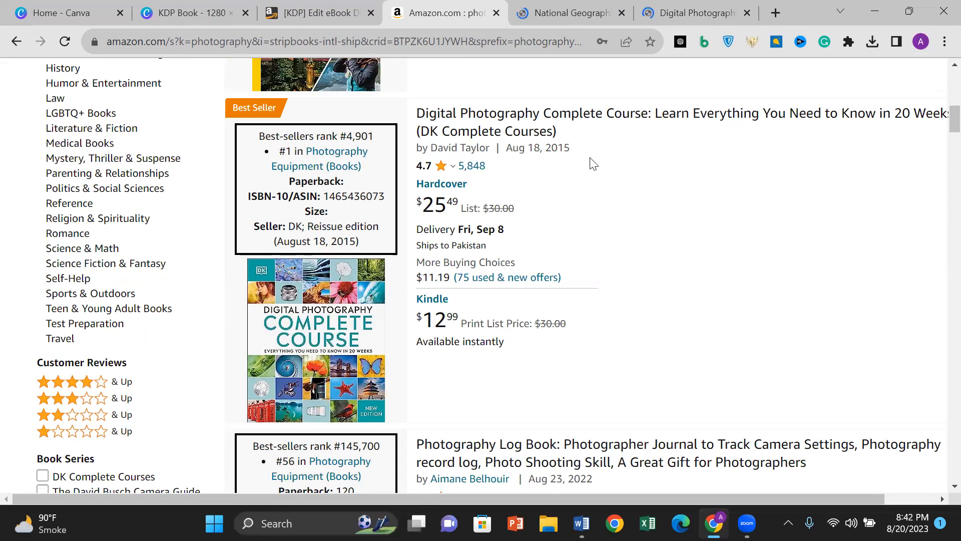
# - Check which formats the National Geographic Photo Basics page offers, and close its tab
pyautogui.click(565, 7)
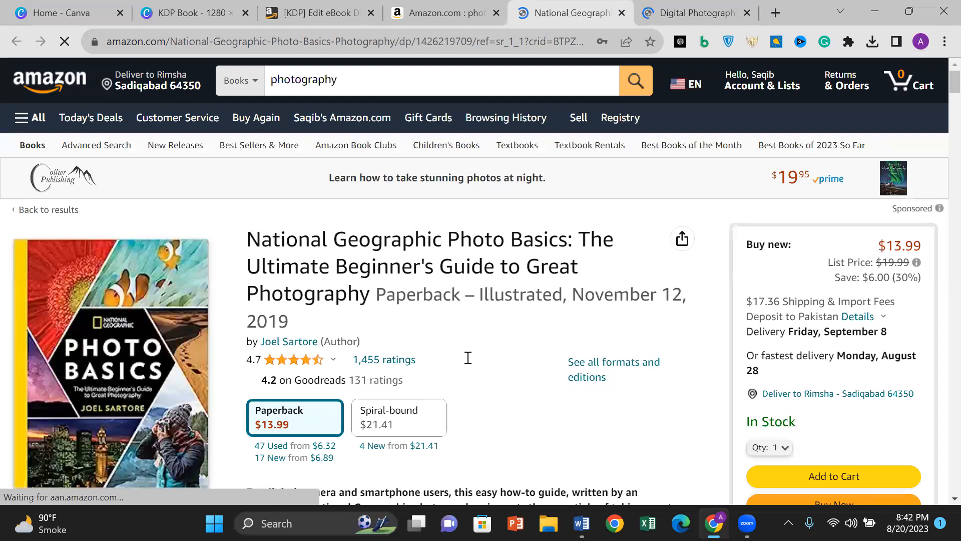
pyautogui.scroll(-3, 513, 358)
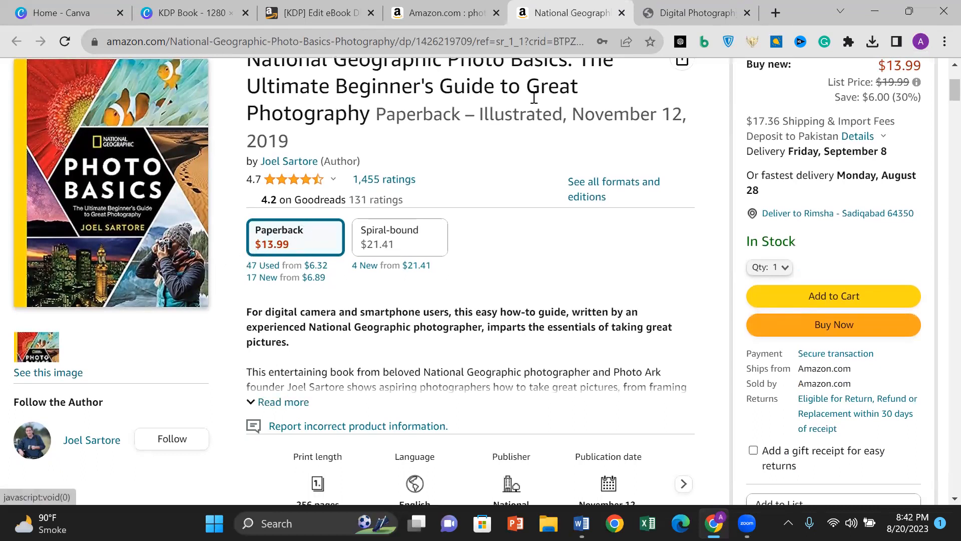
pyautogui.click(622, 13)
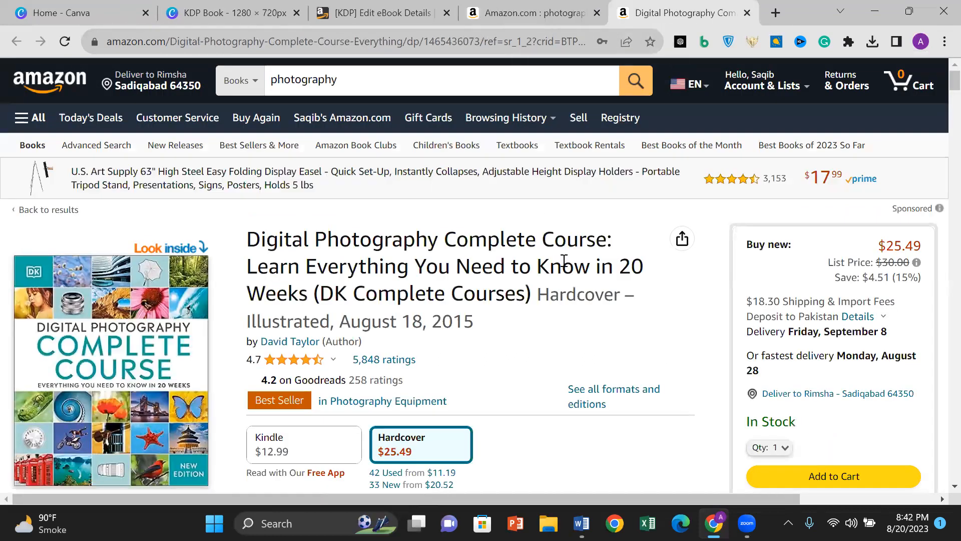
# - Switch Digital Photography Complete Course to its Kindle edition and locate the Best Sellers Rank categories in the product details
pyautogui.scroll(-1, 564, 261)
pyautogui.scroll(-5, 564, 263)
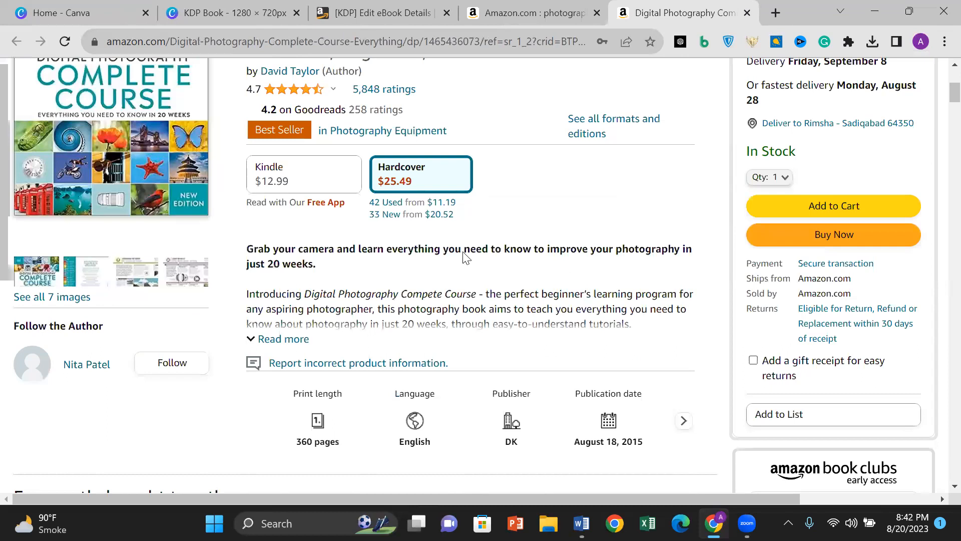
pyautogui.click(284, 177)
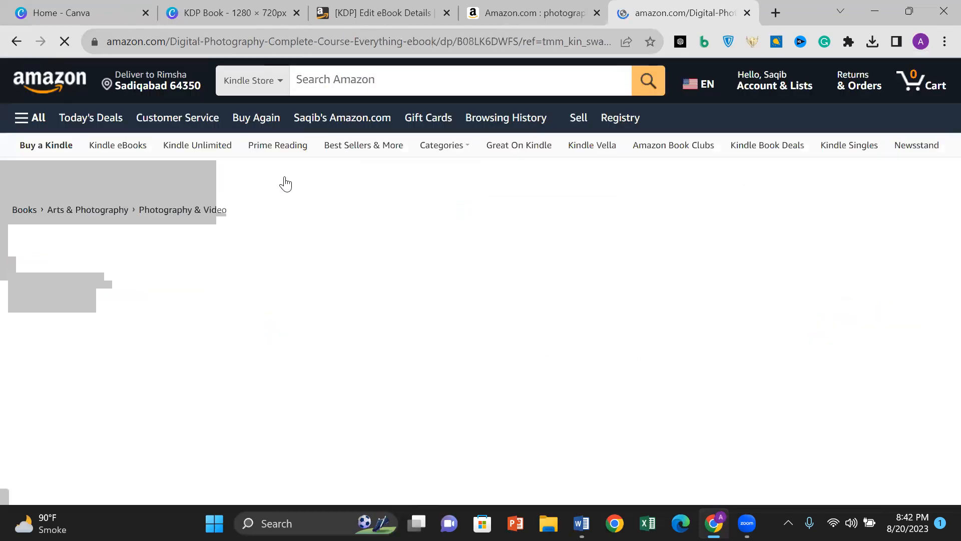
pyautogui.scroll(-1, 547, 327)
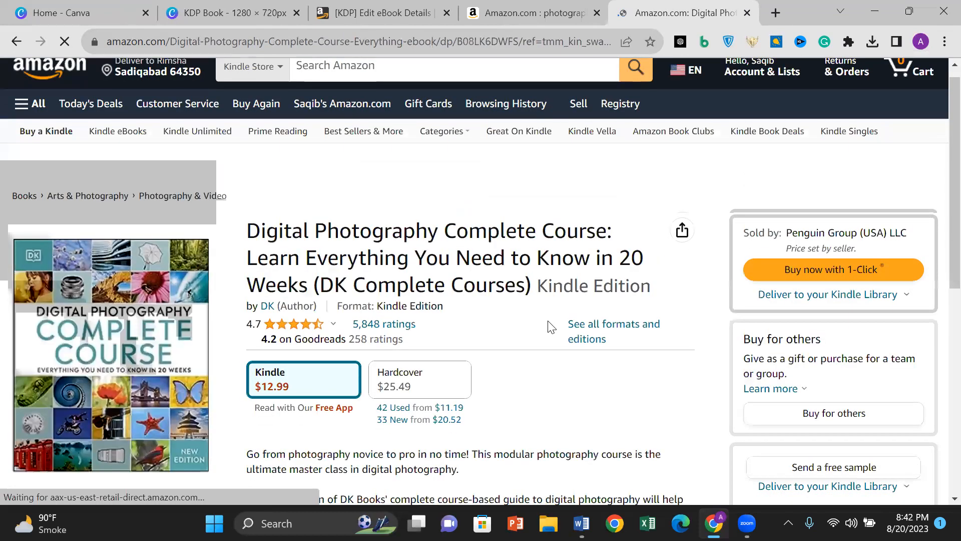
pyautogui.scroll(-7, 551, 327)
pyautogui.scroll(-20, 551, 327)
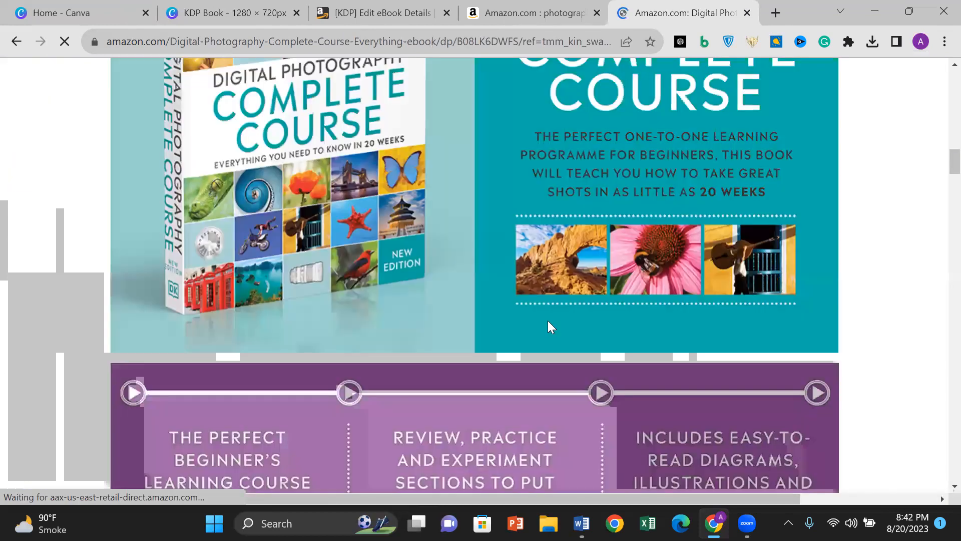
pyautogui.scroll(-10, 548, 322)
pyautogui.scroll(-10, 550, 327)
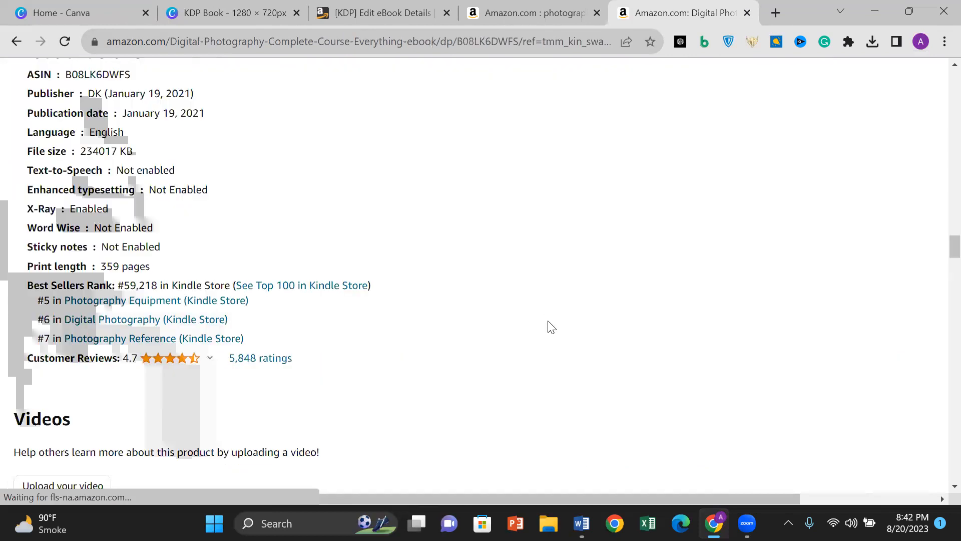
# - Open the Photography Equipment, Digital Photography and Photography Reference best-seller categories in separate new tabs
pyautogui.rightClick(102, 304)
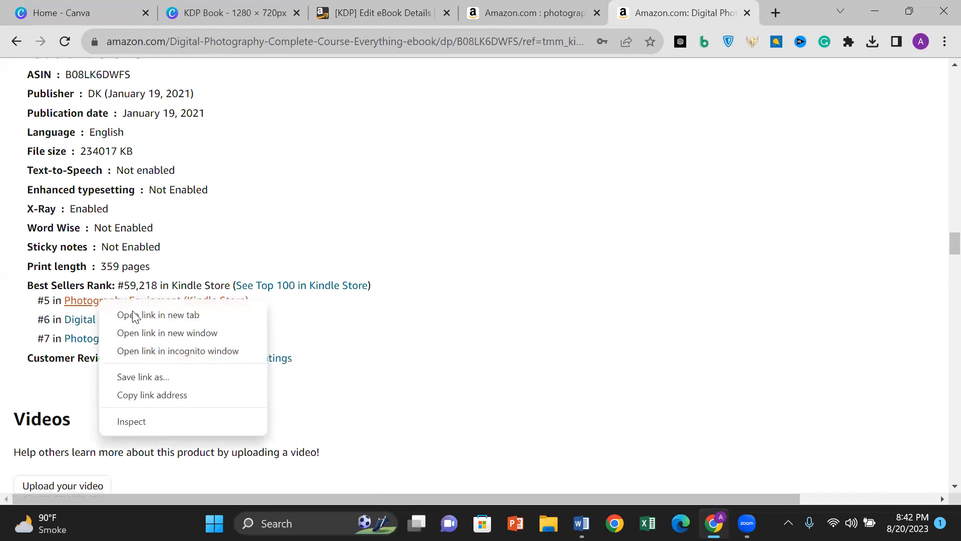
pyautogui.click(134, 315)
pyautogui.rightClick(115, 322)
pyautogui.click(143, 333)
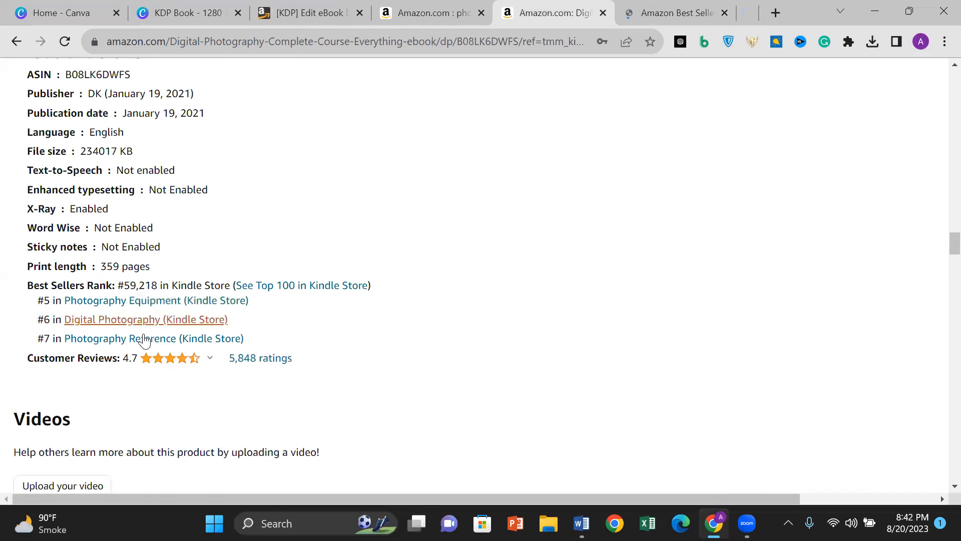
pyautogui.rightClick(121, 340)
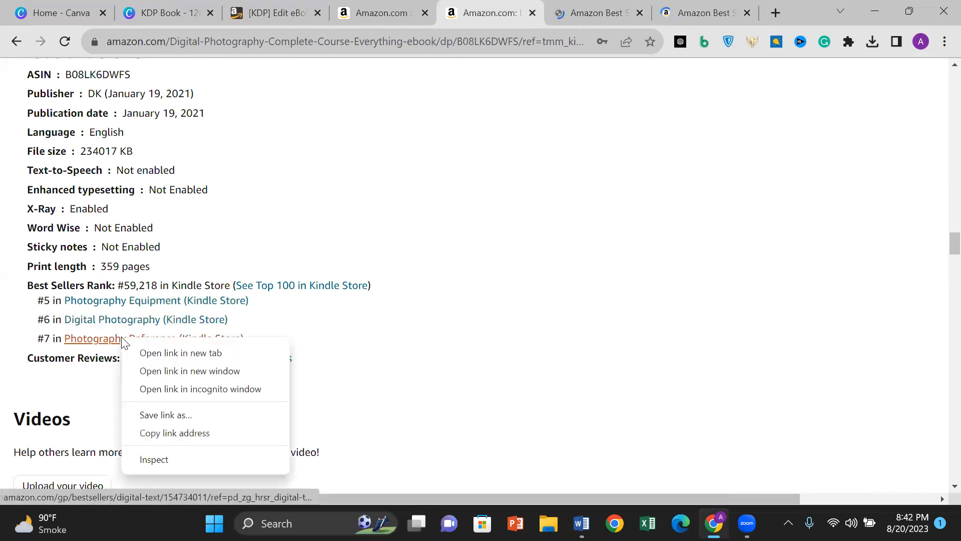
pyautogui.click(168, 352)
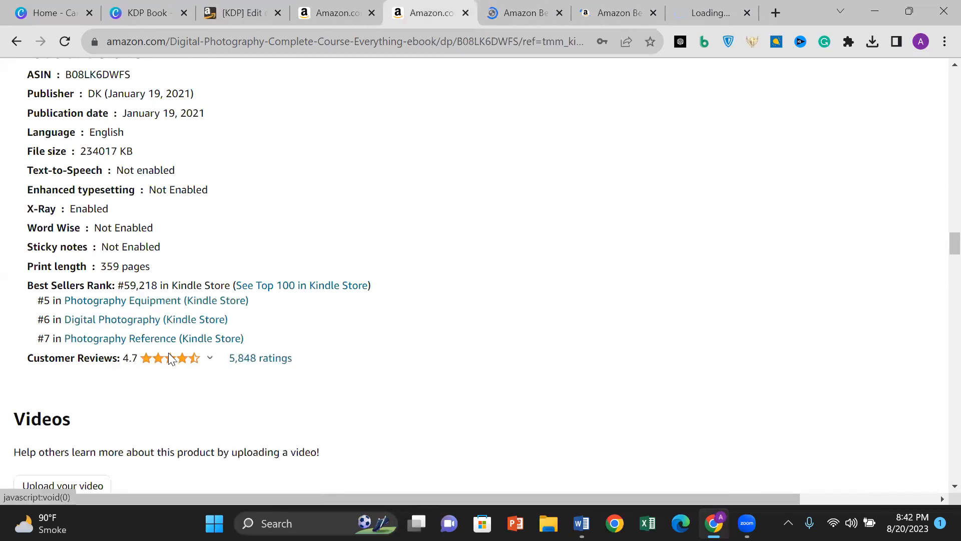
# - Check the Photography Equipment best-seller category path and set the eBook's KDP category to Arts & Photography
pyautogui.click(507, 6)
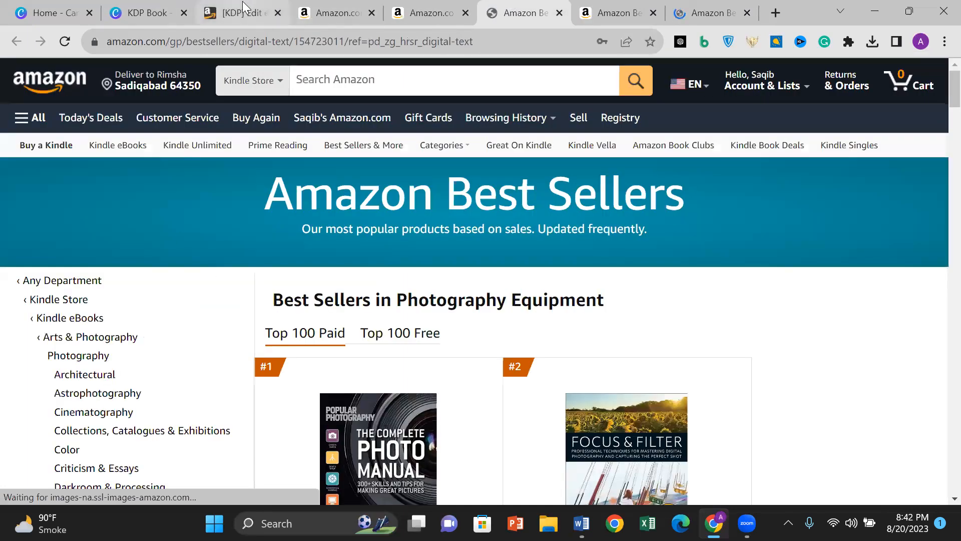
pyautogui.moveTo(243, 5)
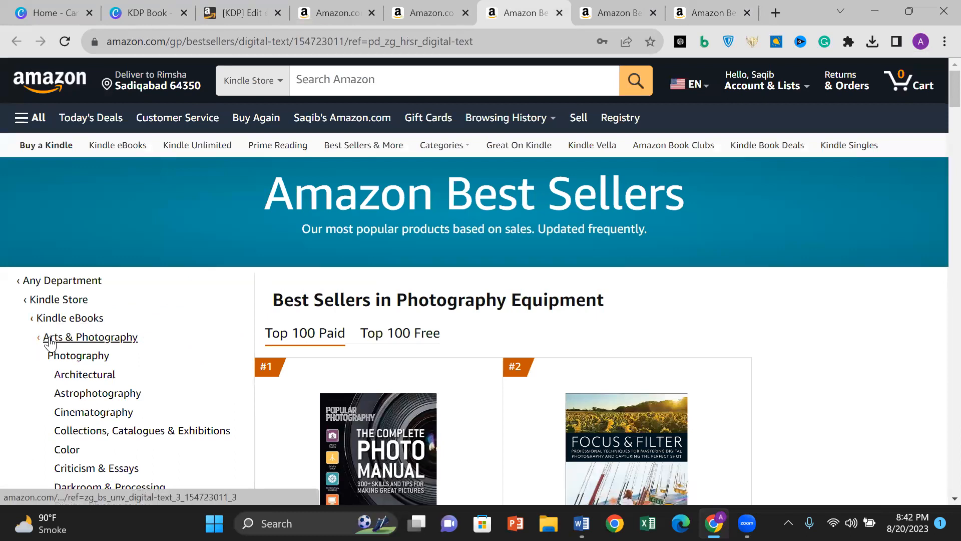
pyautogui.click(248, 4)
pyautogui.click(326, 269)
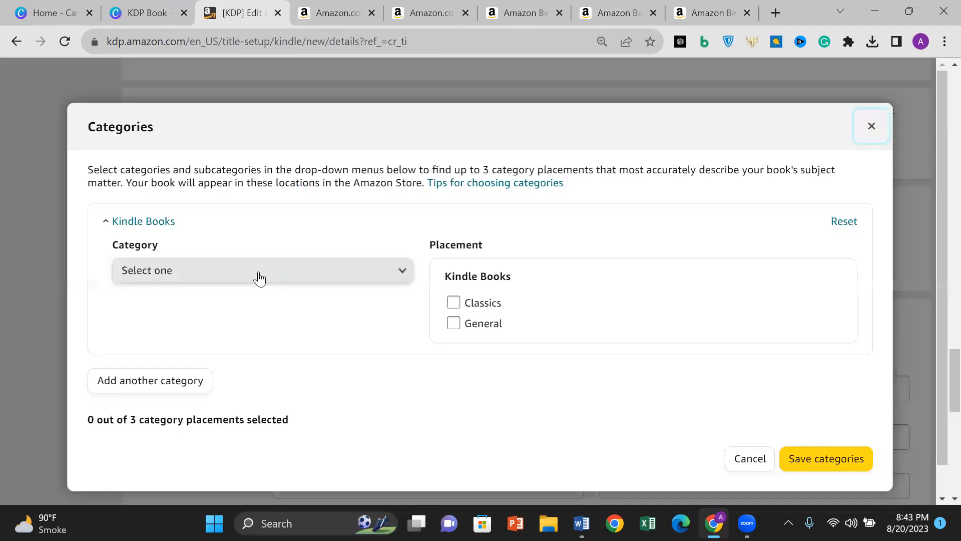
pyautogui.click(259, 277)
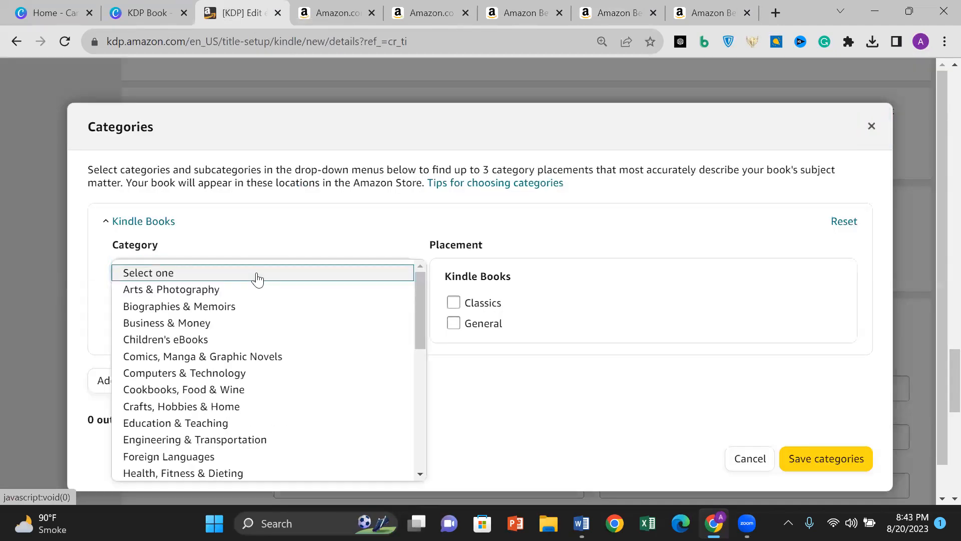
pyautogui.click(216, 293)
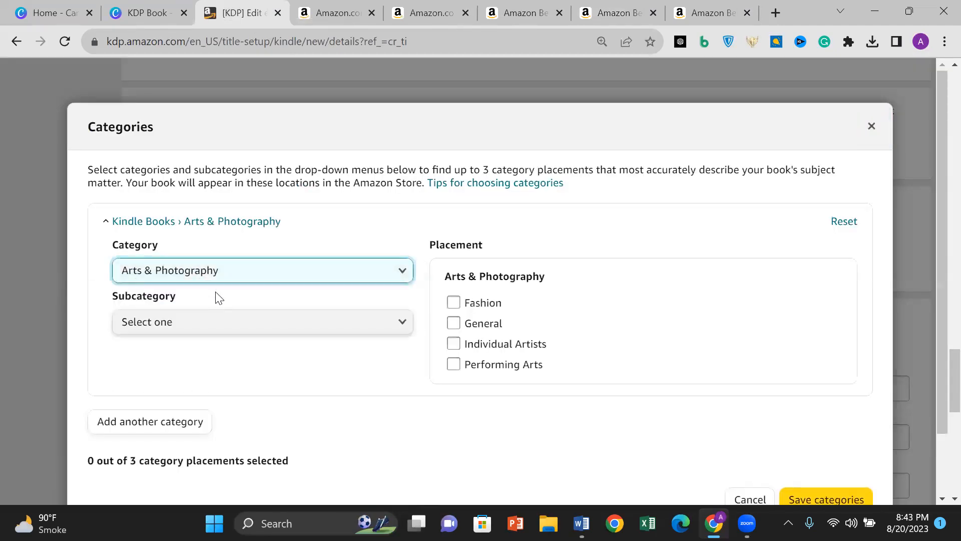
# - Recheck the Photography Equipment best-seller path and set the eBook's first KDP subcategory to Photography
pyautogui.click(410, 14)
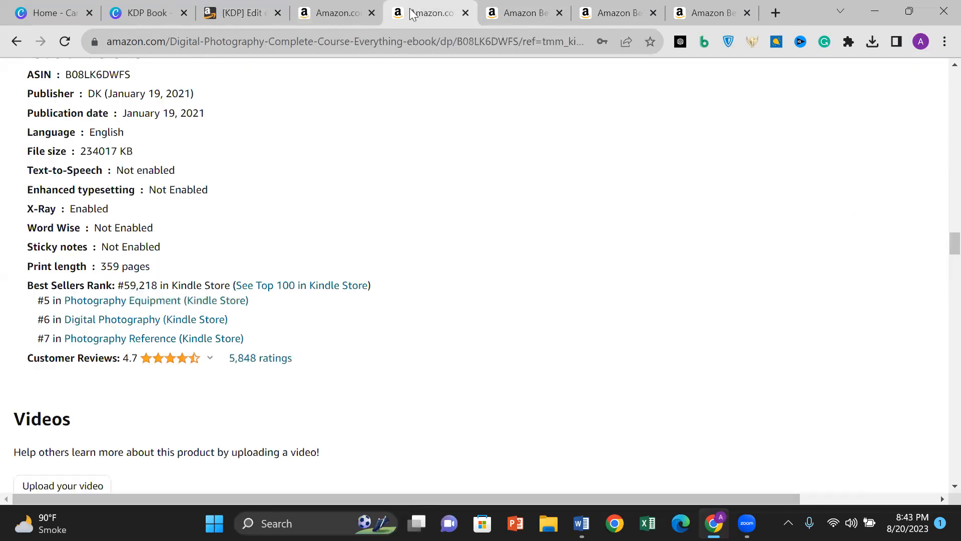
pyautogui.click(516, 4)
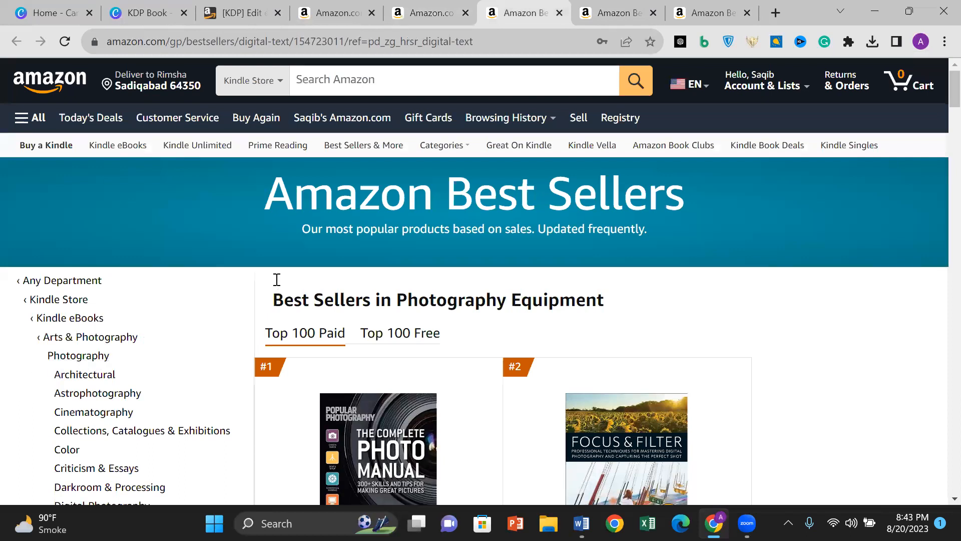
pyautogui.click(242, 10)
pyautogui.click(230, 330)
pyautogui.press('Down')
pyautogui.press('Down')
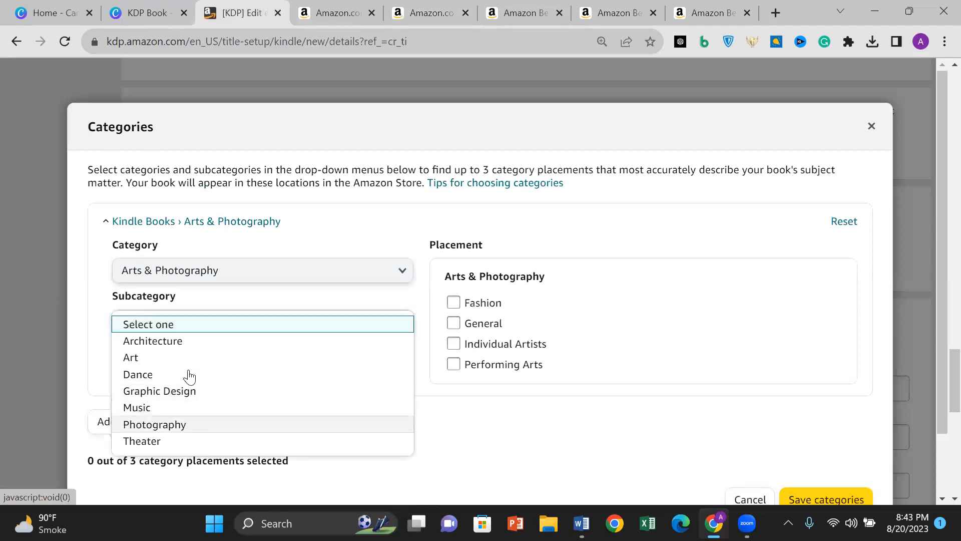
pyautogui.press('Return')
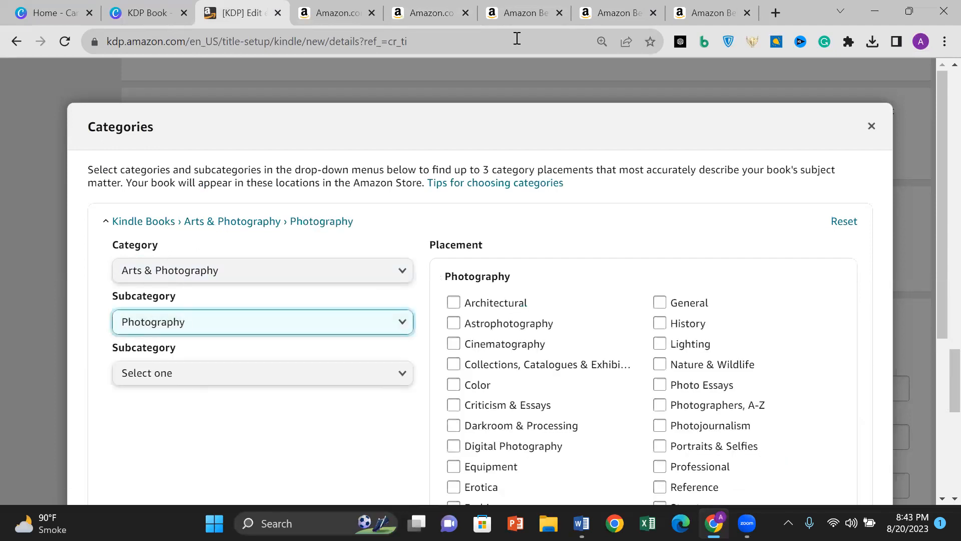
# - Recheck the Photography Equipment best-seller path and select Equipment as the first category placement under Arts & Photography › Photography
pyautogui.click(524, 7)
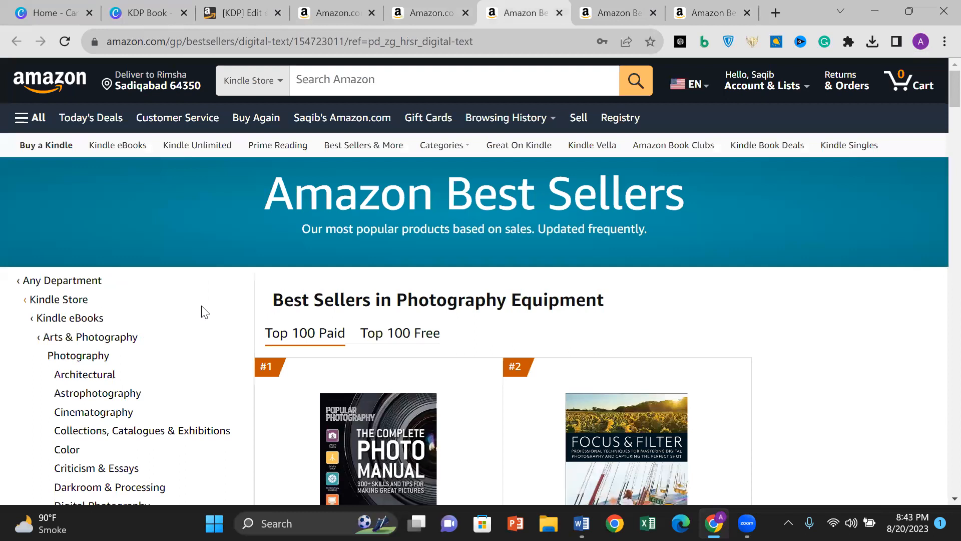
pyautogui.scroll(-3, 271, 243)
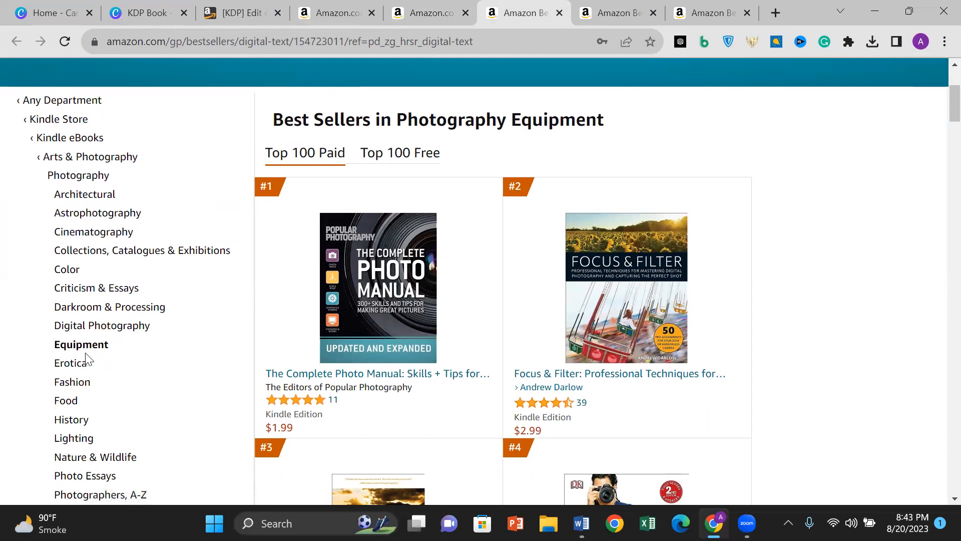
pyautogui.click(228, 6)
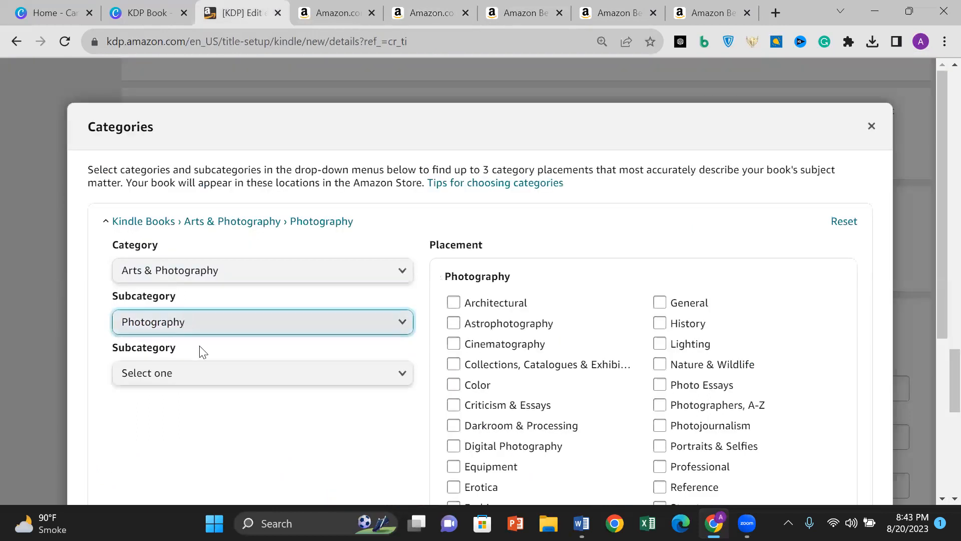
pyautogui.click(248, 377)
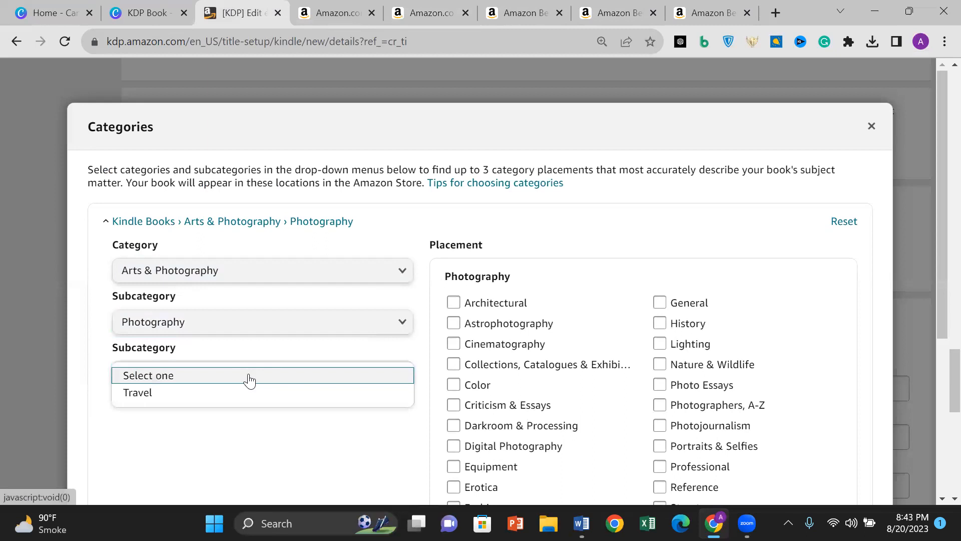
pyautogui.click(424, 320)
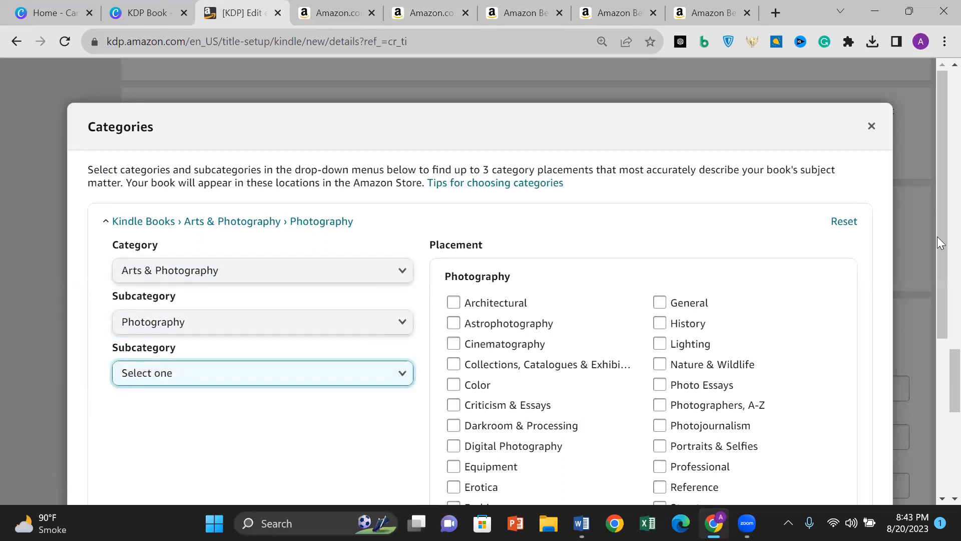
pyautogui.moveTo(937, 224); pyautogui.dragTo(937, 307)
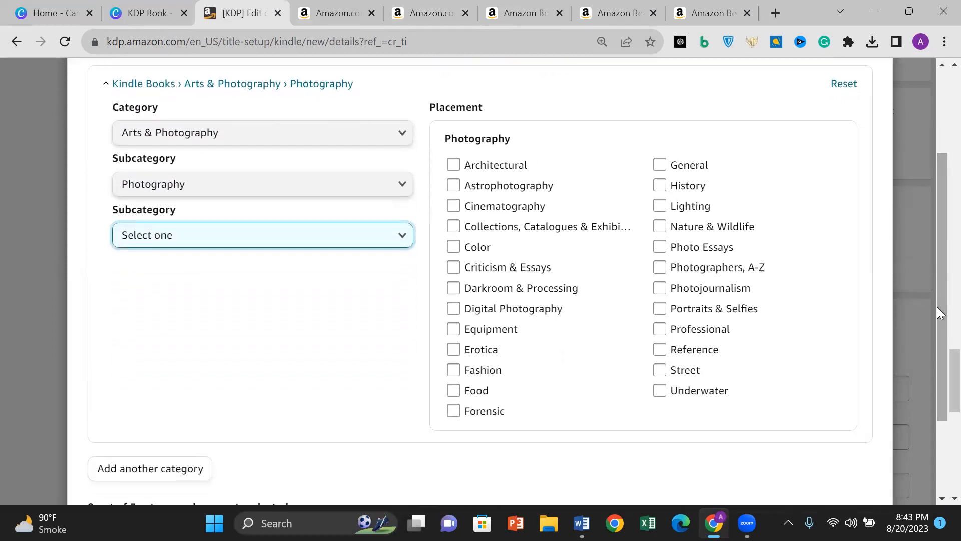
pyautogui.click(455, 330)
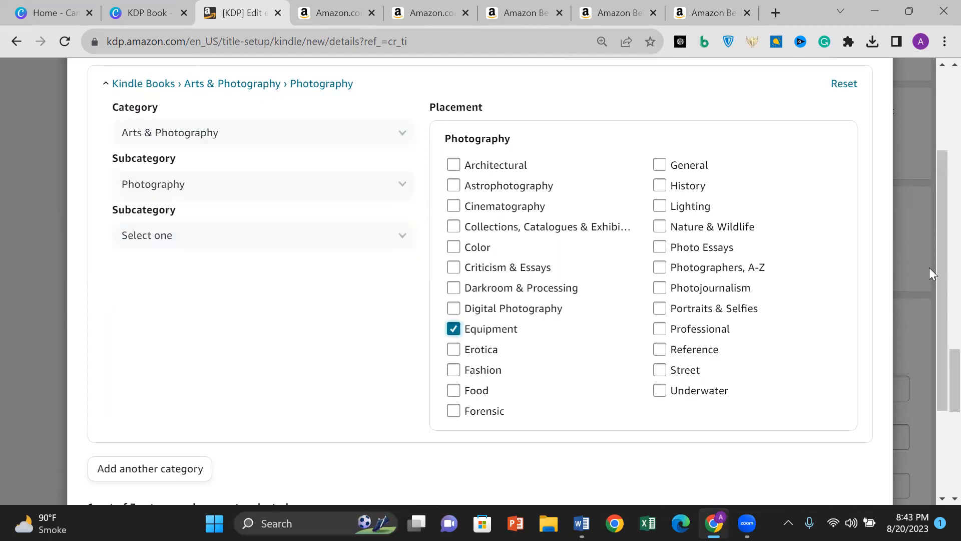
# - Check the Digital Photography best-seller category path on Amazon and add a second category entry for the eBook in KDP
pyautogui.moveTo(937, 253); pyautogui.dragTo(938, 316)
pyautogui.click(523, 7)
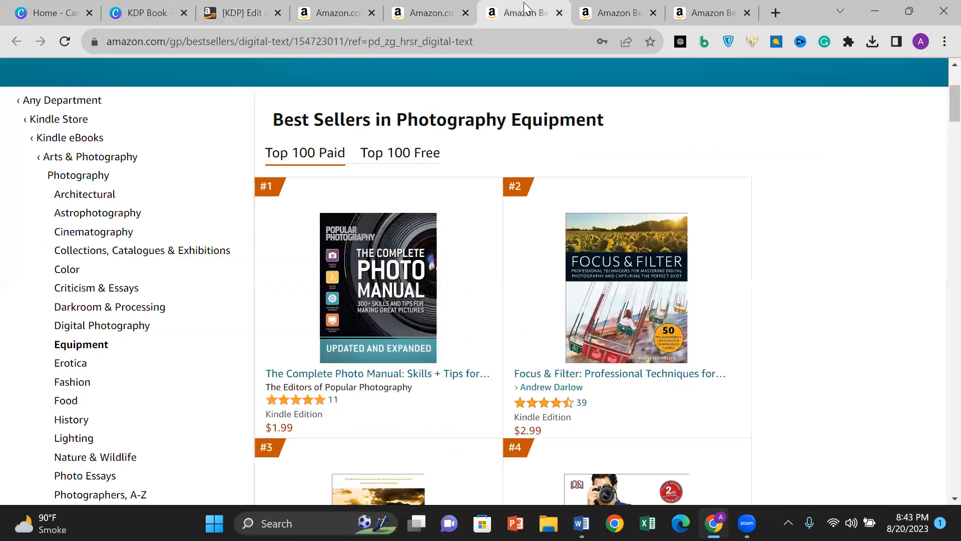
pyautogui.click(606, 10)
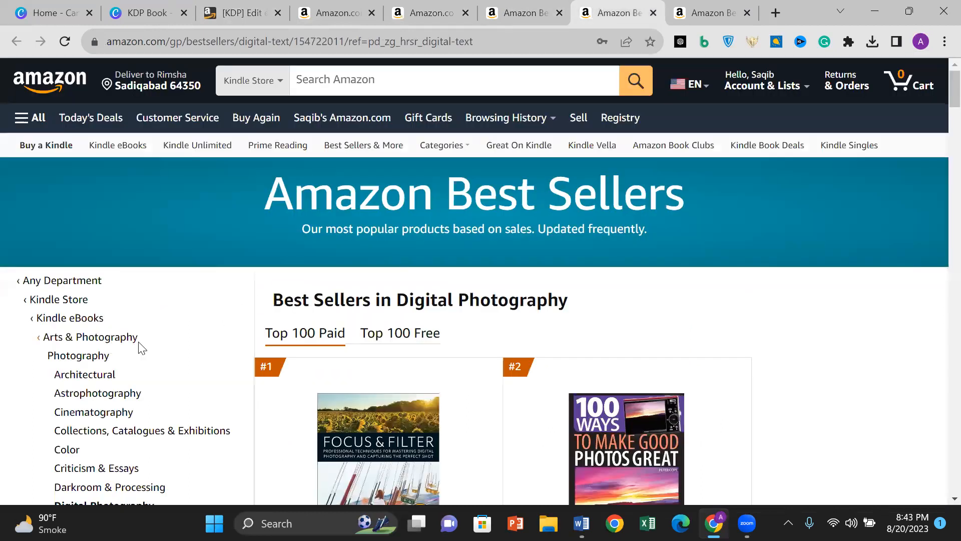
pyautogui.scroll(-3, 195, 359)
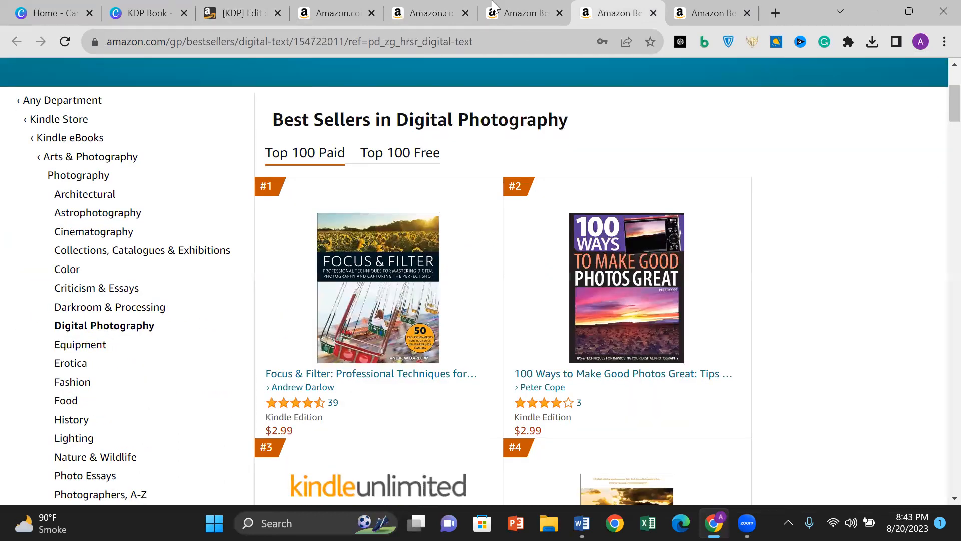
pyautogui.click(236, 7)
pyautogui.click(172, 360)
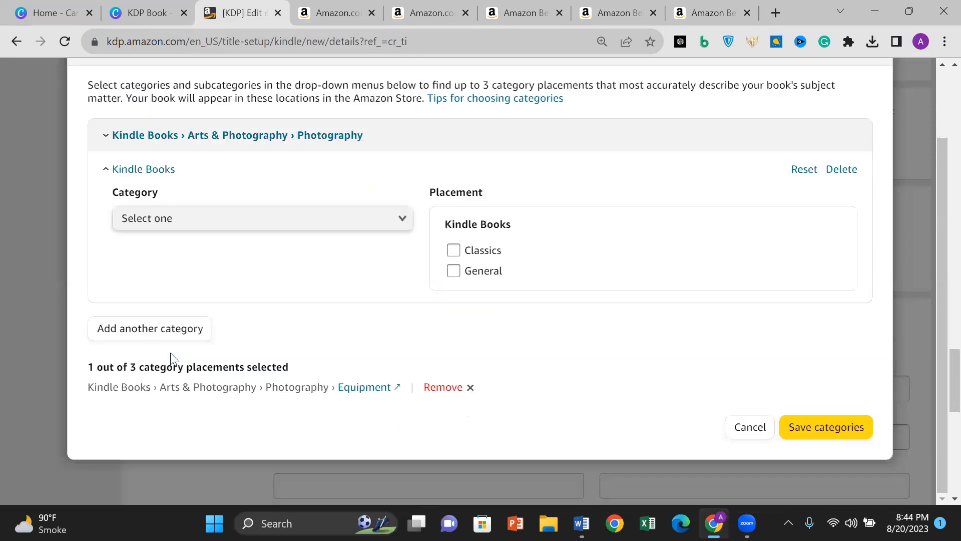
# - Set the second category entry to Arts & Photography with the subcategory Photography
pyautogui.click(337, 221)
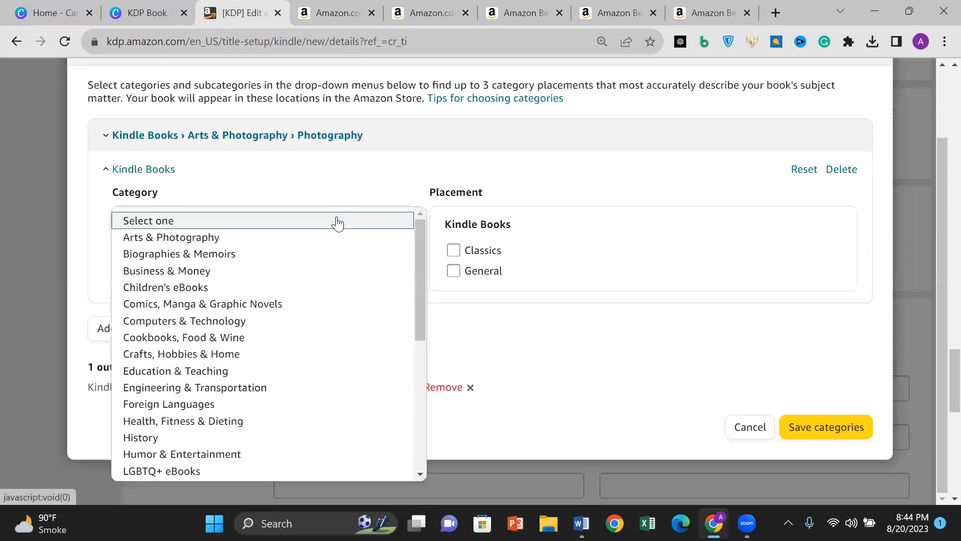
pyautogui.click(231, 237)
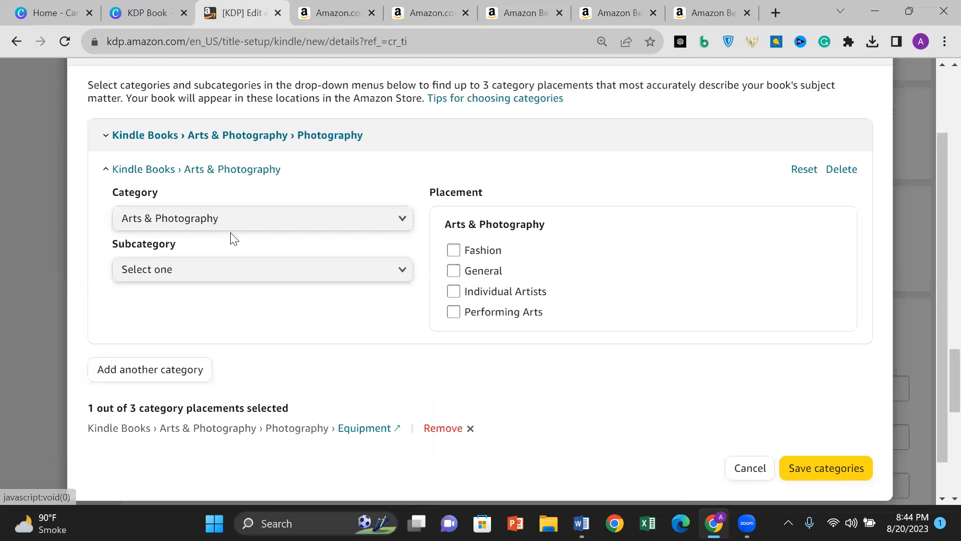
pyautogui.click(337, 280)
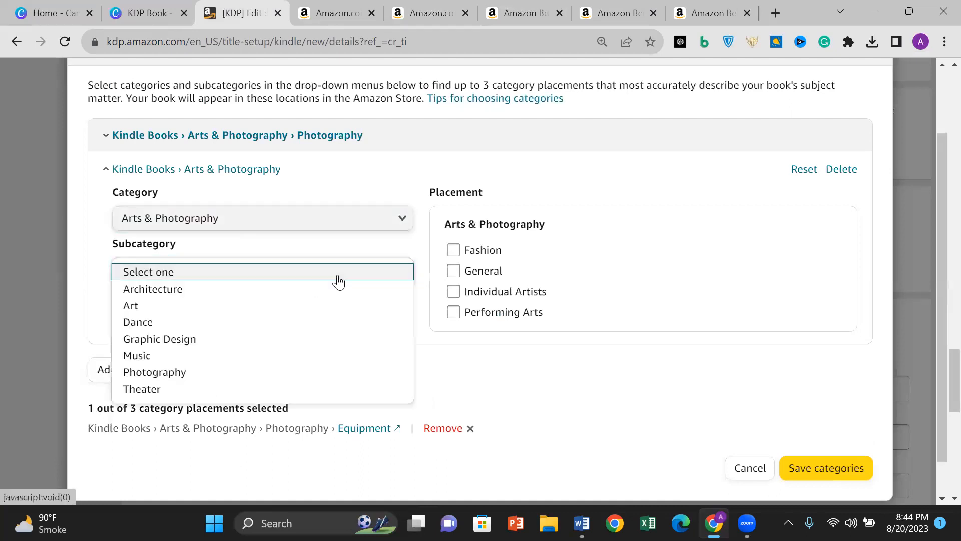
pyautogui.click(156, 371)
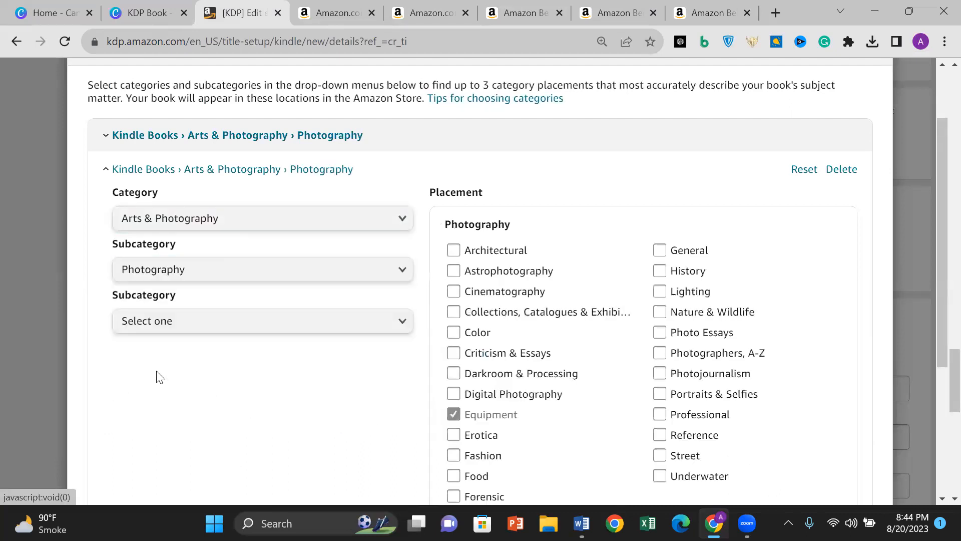
# - Select Digital Photography as the second entry's placement and save the eBook's categories
pyautogui.click(277, 326)
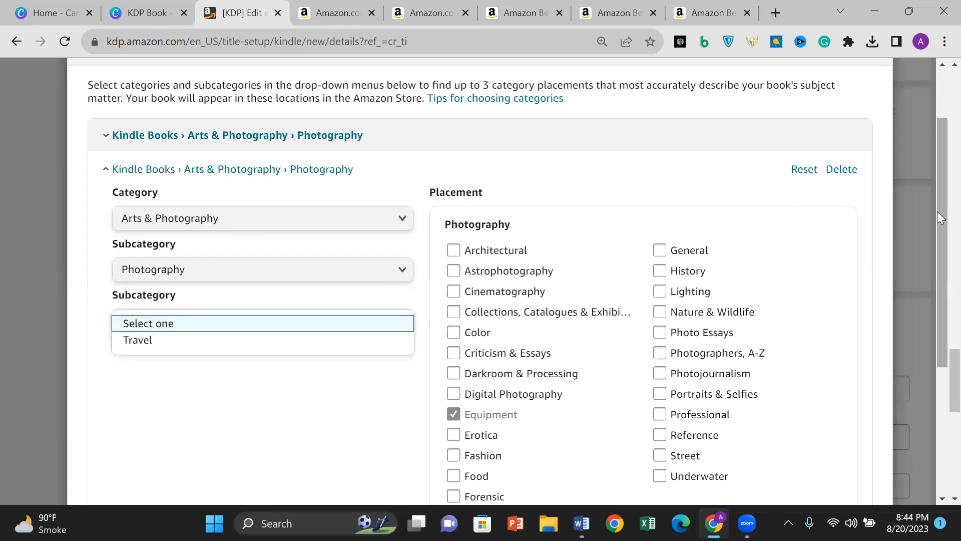
pyautogui.moveTo(937, 211); pyautogui.dragTo(937, 268)
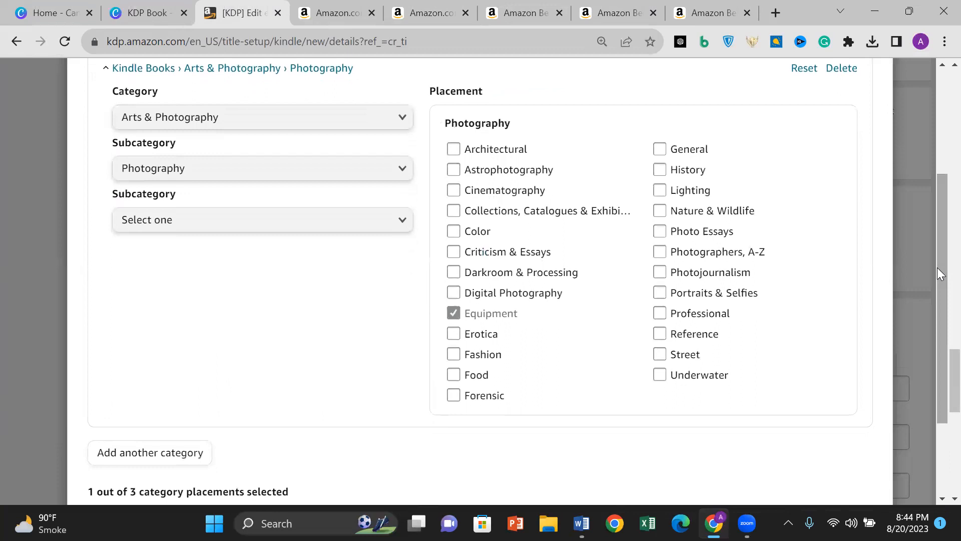
pyautogui.click(461, 294)
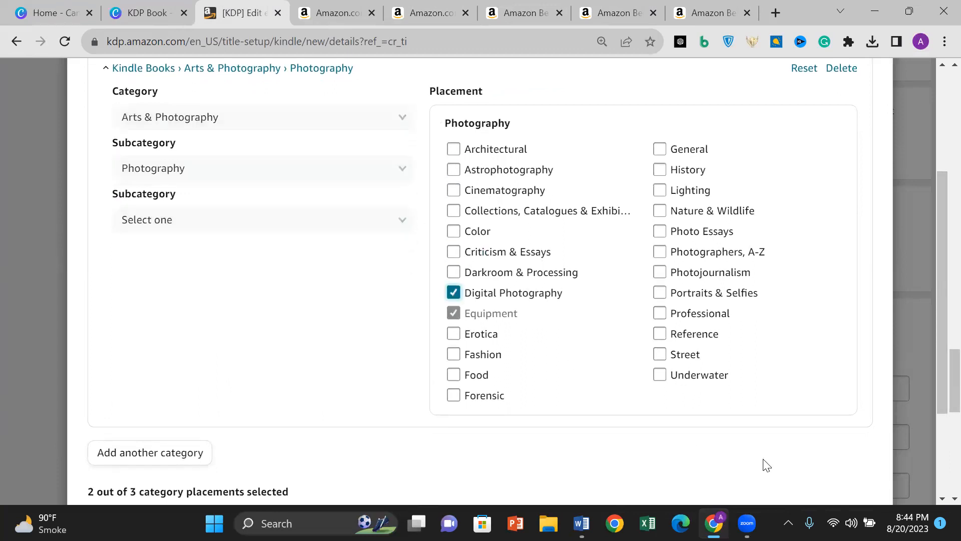
pyautogui.moveTo(937, 293); pyautogui.dragTo(939, 373)
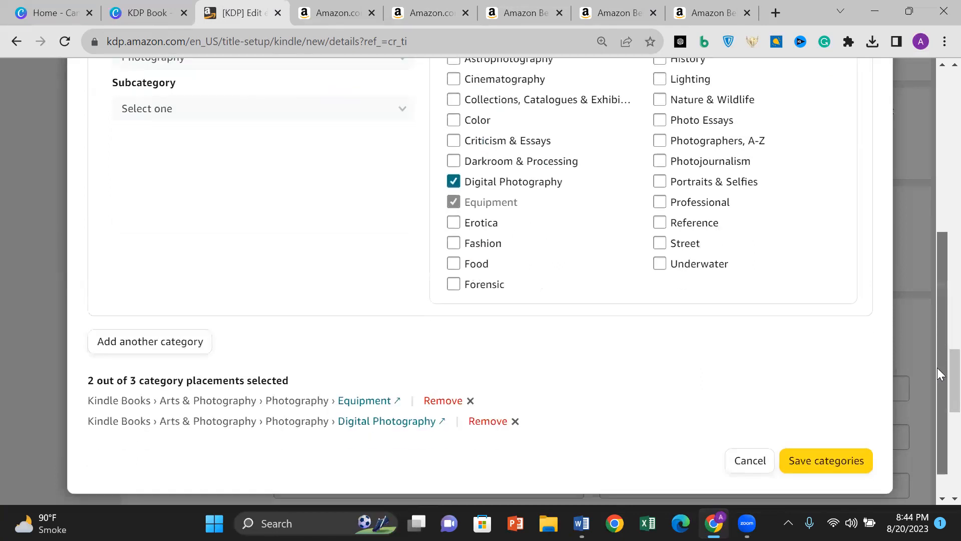
pyautogui.click(862, 415)
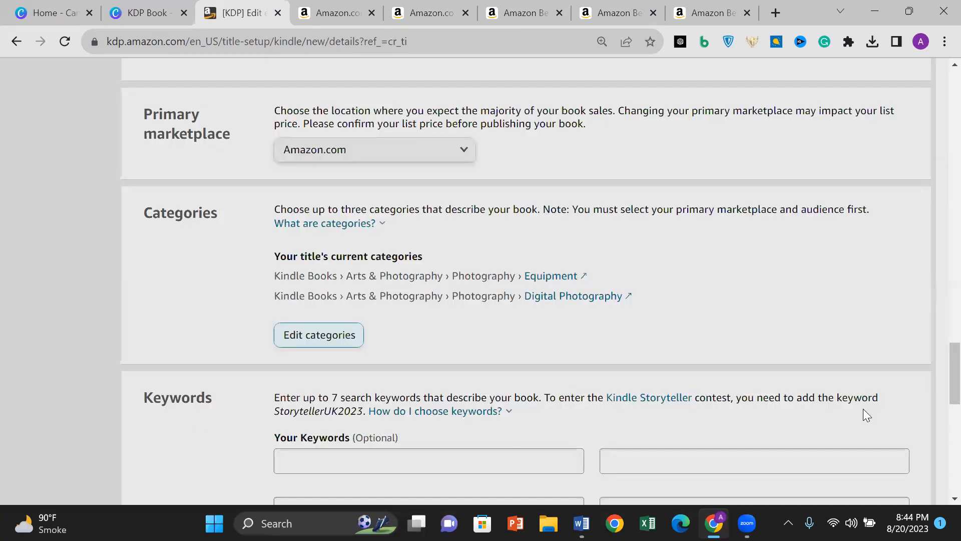
# - Enter "ph" as the first keyword, save the eBook details and continue to the content stage
pyautogui.scroll(-5, 936, 358)
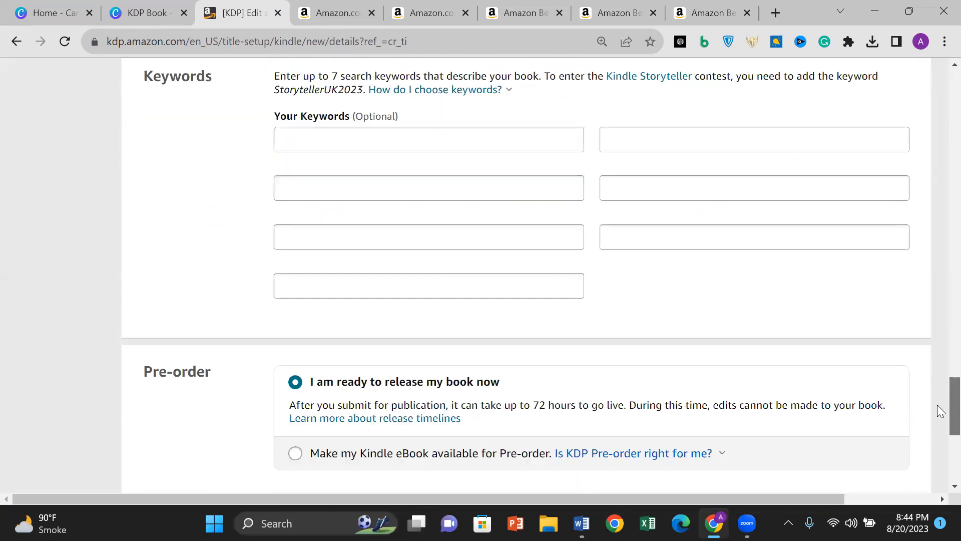
pyautogui.click(387, 208)
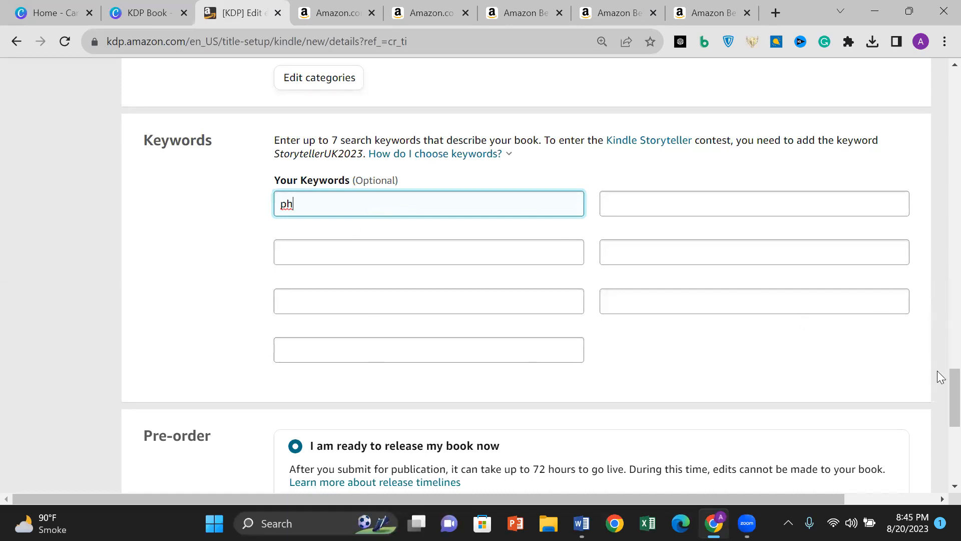
pyautogui.scroll(-5, 936, 395)
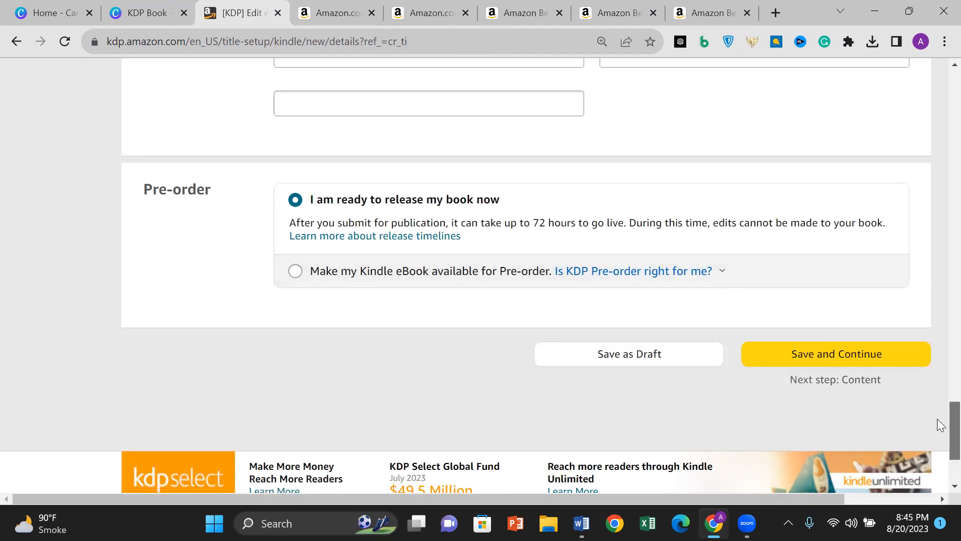
pyautogui.moveTo(936, 418)
pyautogui.mouseDown()
pyautogui.moveTo(937, 410)
pyautogui.moveTo(940, 443)
pyautogui.mouseUp()
pyautogui.click(797, 300)
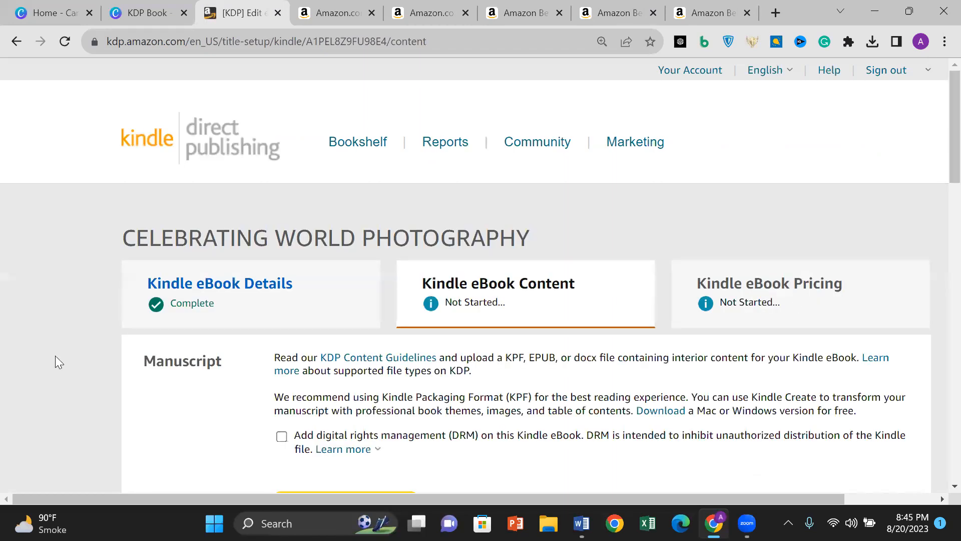
# - Enable digital rights management and upload the Word manuscript My Kids Want a Puppy_ But I Hate Puppy Mess-1 from Downloads
pyautogui.scroll(-4, 55, 359)
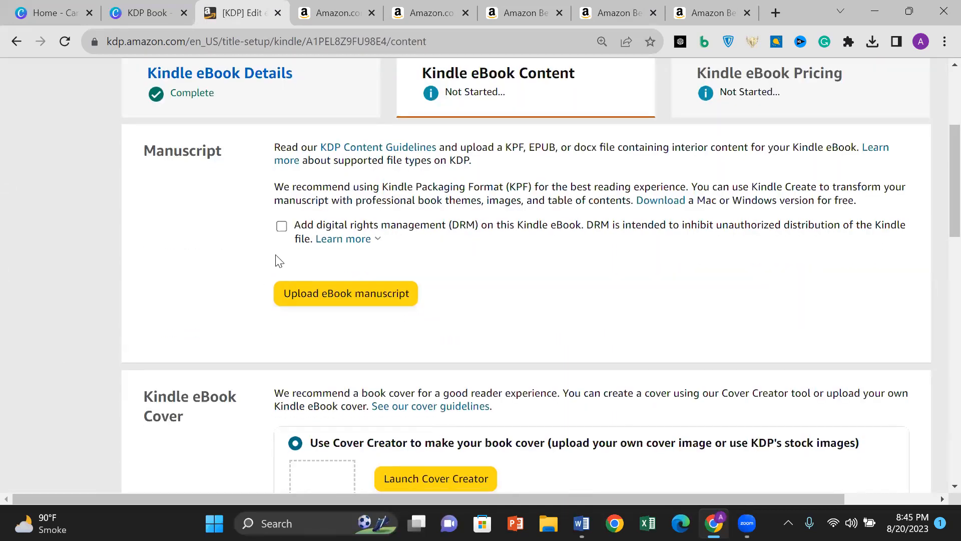
pyautogui.click(281, 226)
pyautogui.scroll(-1, 200, 339)
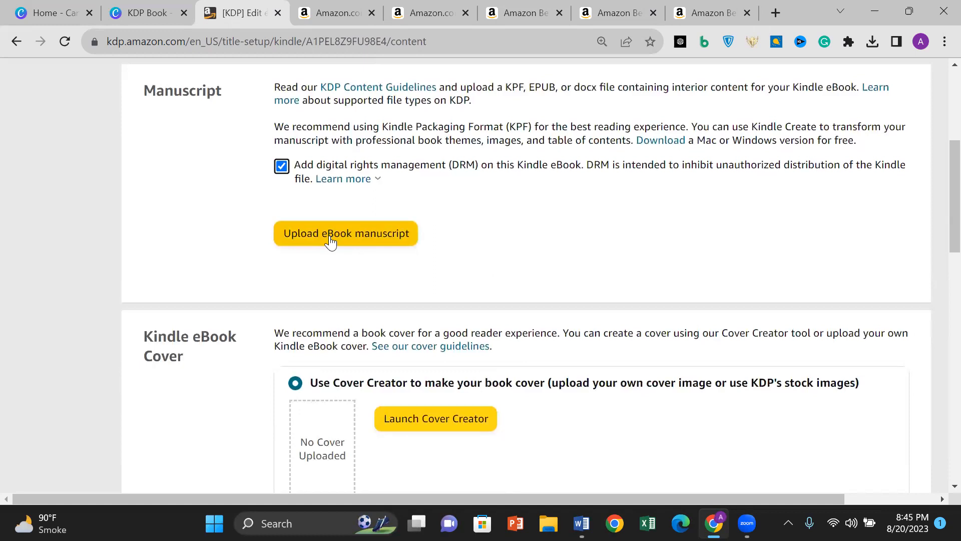
pyautogui.click(330, 239)
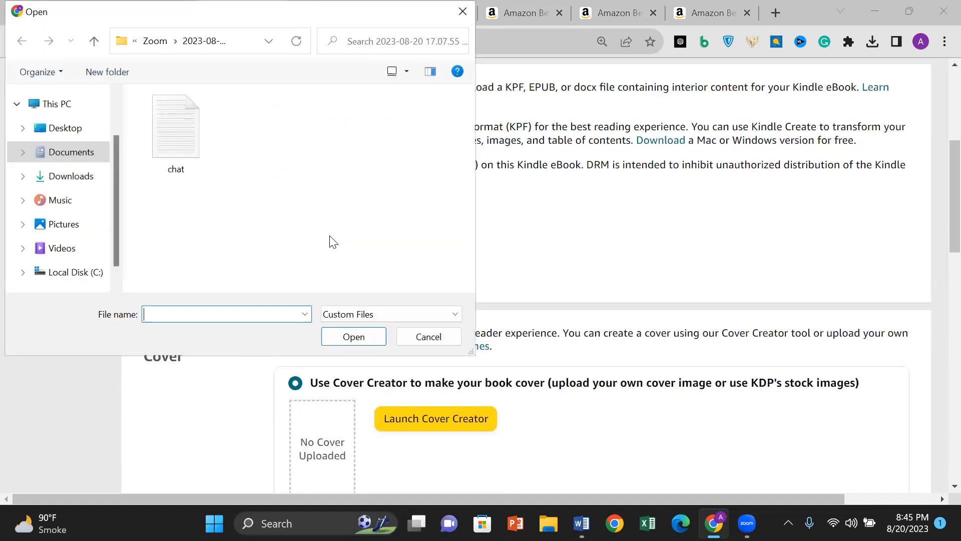
pyautogui.click(71, 179)
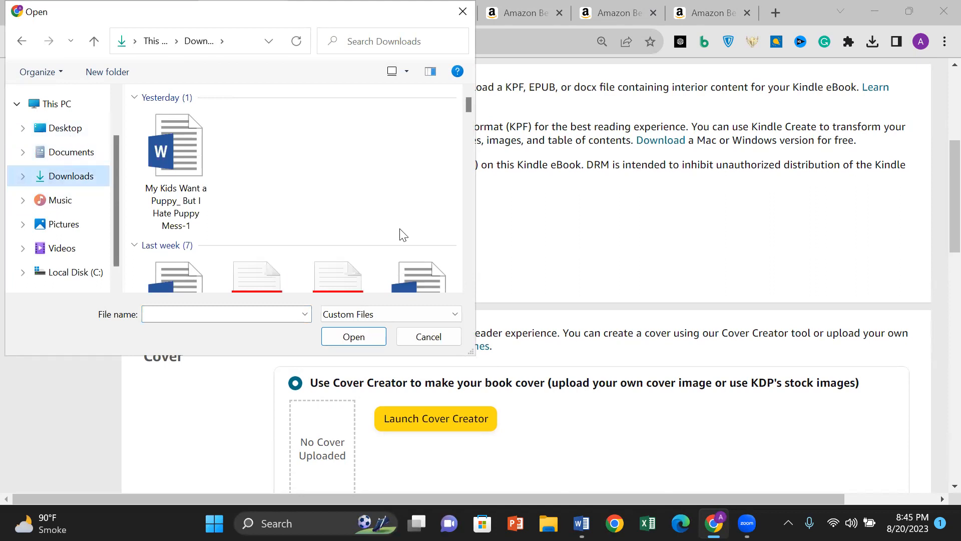
pyautogui.moveTo(468, 105)
pyautogui.mouseDown()
pyautogui.moveTo(470, 119)
pyautogui.moveTo(470, 99)
pyautogui.mouseUp()
pyautogui.doubleClick(182, 166)
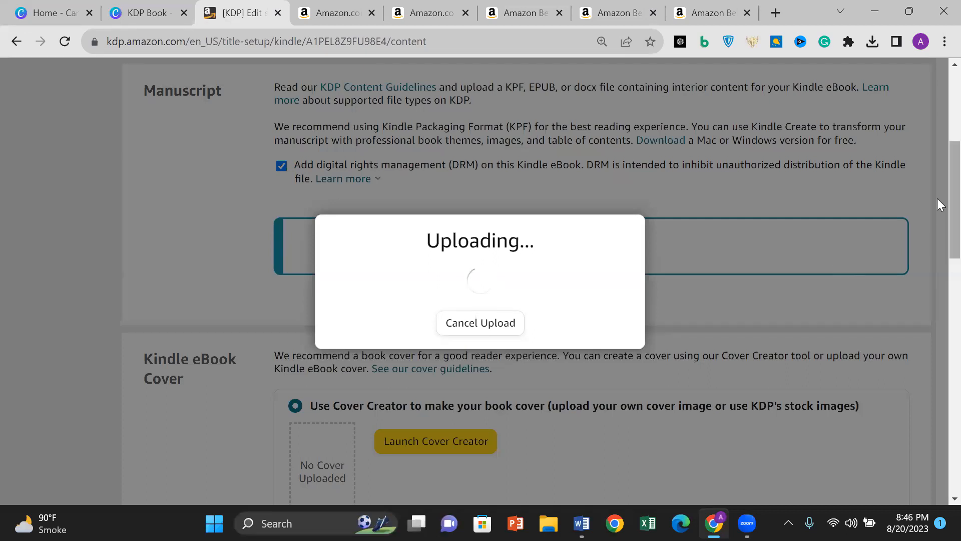
# - Choose to use an existing cover and upload the yellow Celebrating World Photography cover image from Downloads
pyautogui.scroll(-2, 937, 220)
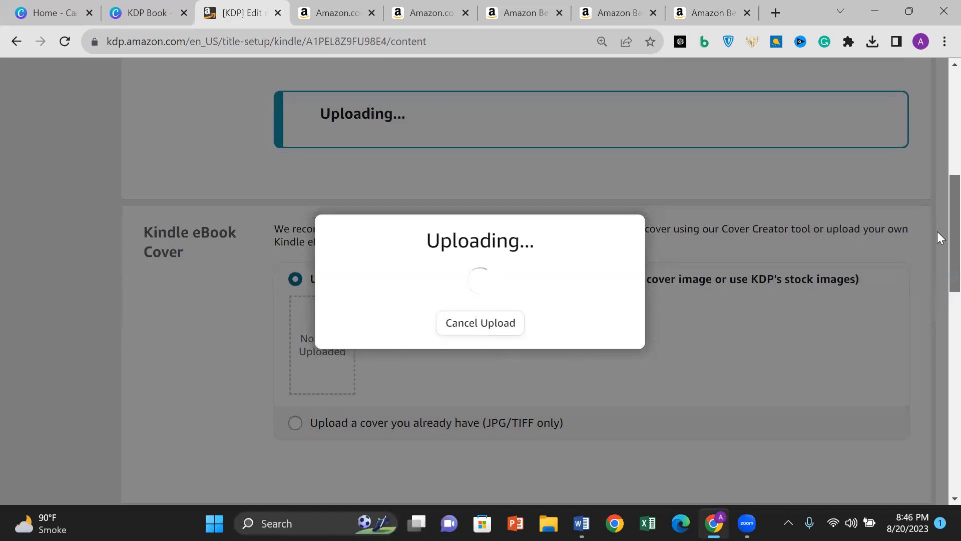
pyautogui.scroll(1, 937, 220)
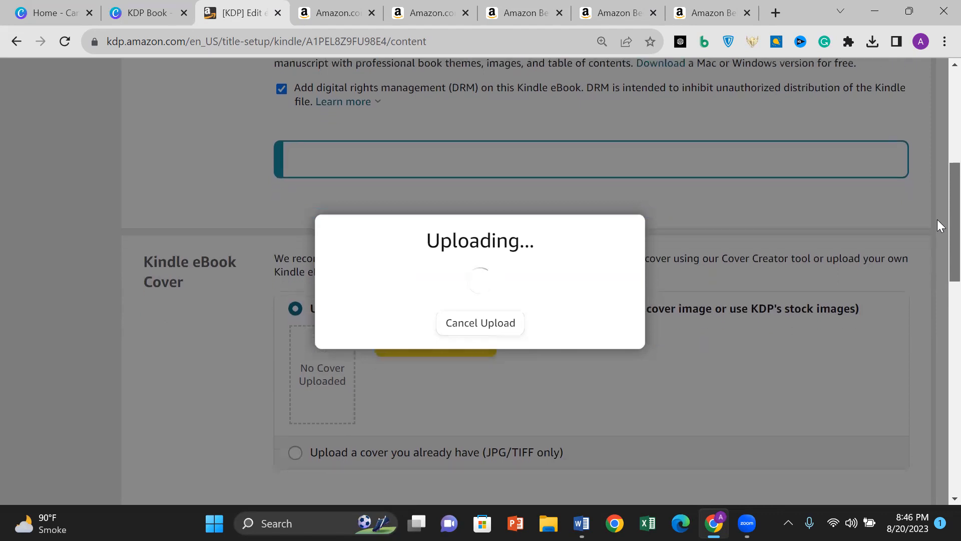
pyautogui.moveTo(937, 220); pyautogui.dragTo(938, 274)
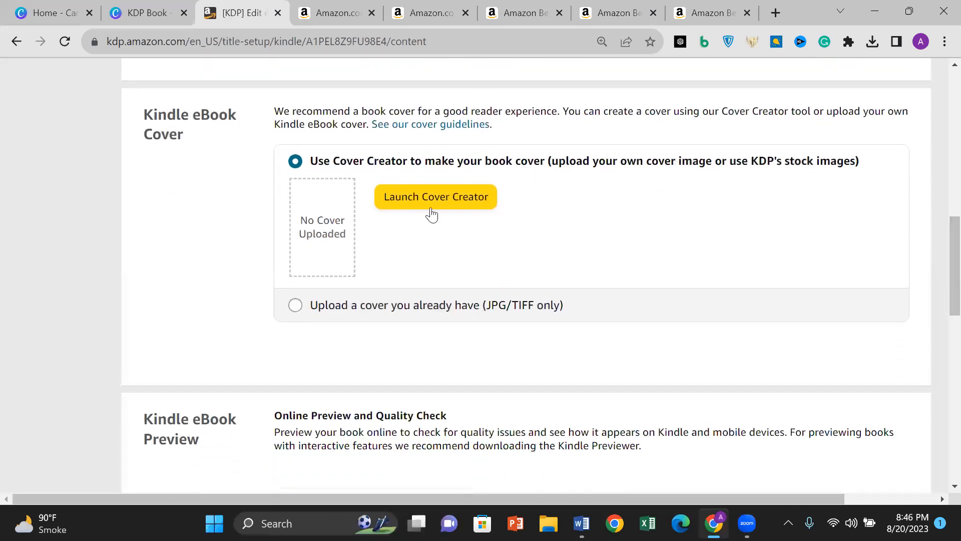
pyautogui.click(398, 311)
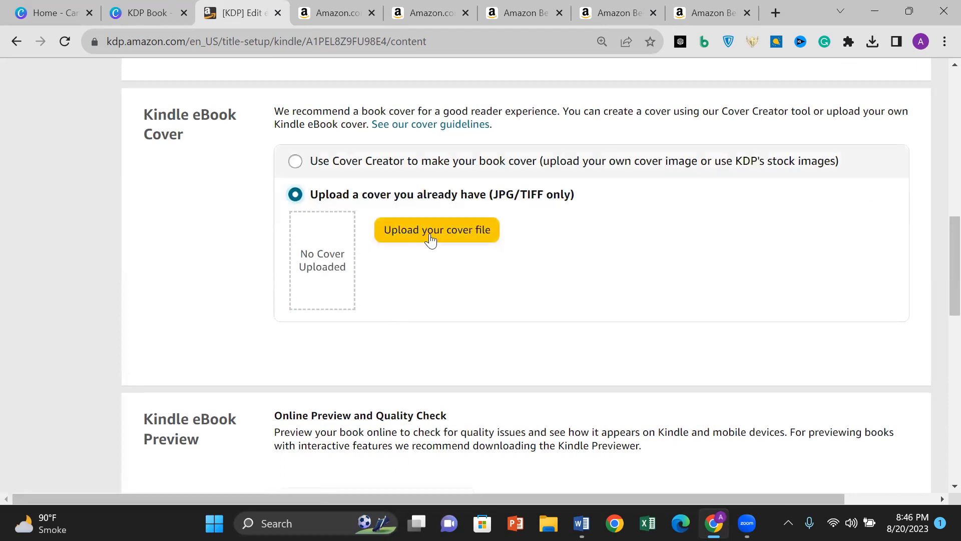
pyautogui.click(431, 234)
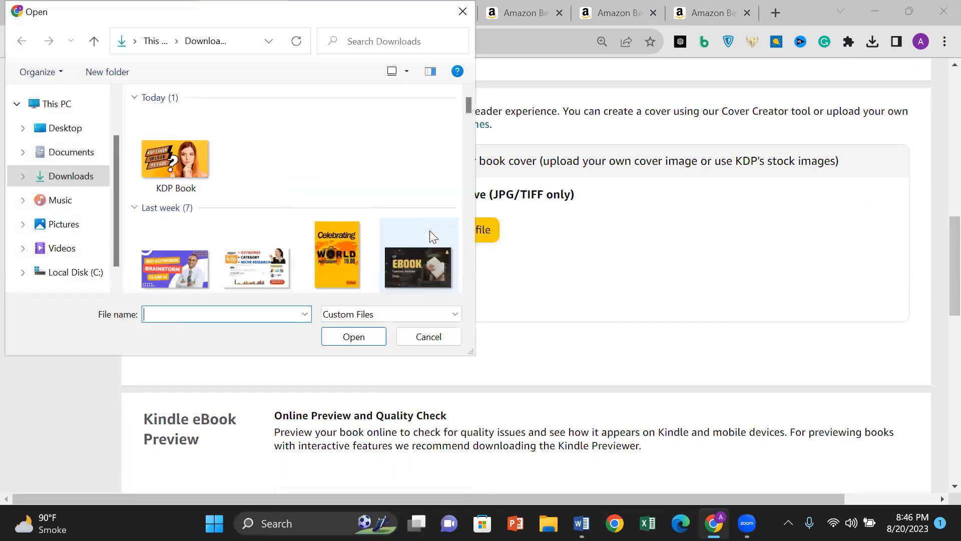
pyautogui.doubleClick(352, 252)
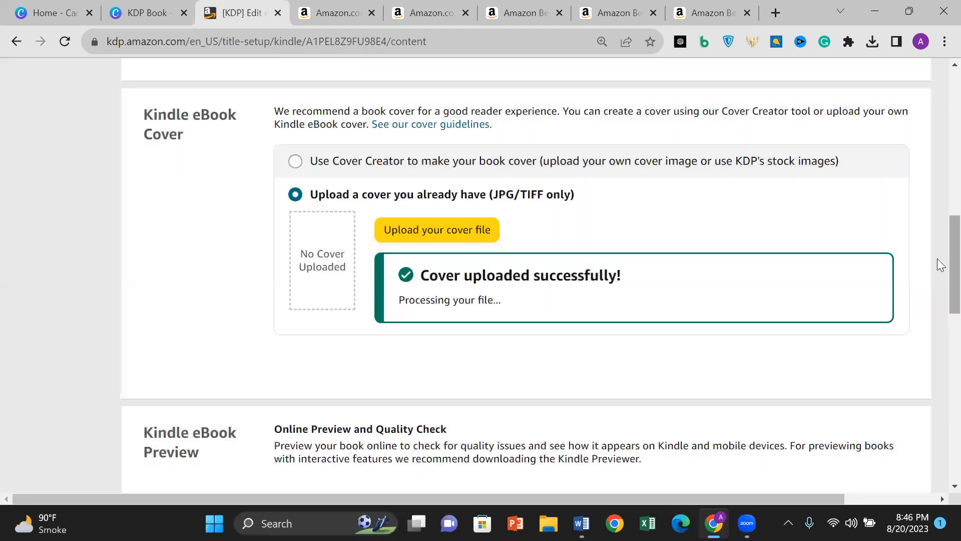
# - Save the eBook's content with the uploaded manuscript and cover, and continue to the pricing stage
pyautogui.scroll(-6, 937, 256)
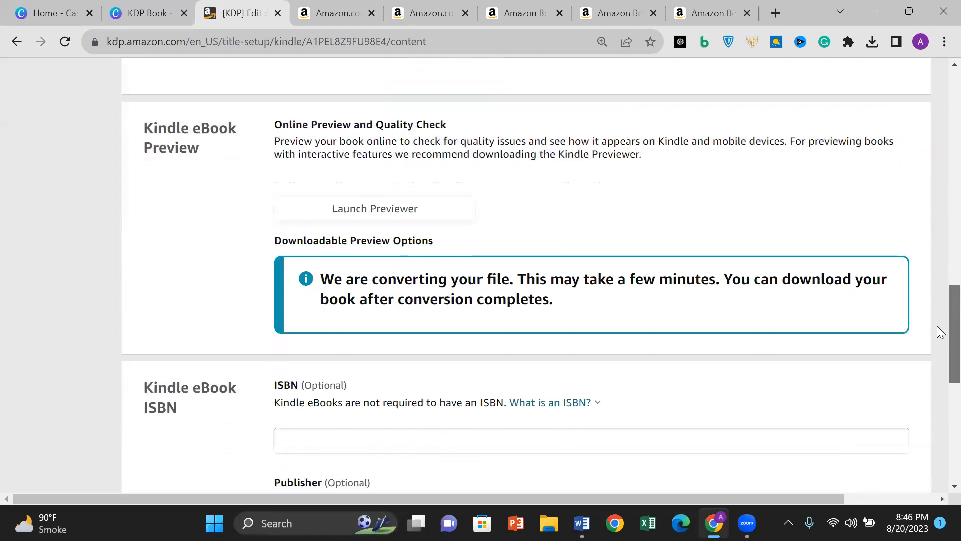
pyautogui.scroll(5, 937, 258)
pyautogui.scroll(7, 937, 258)
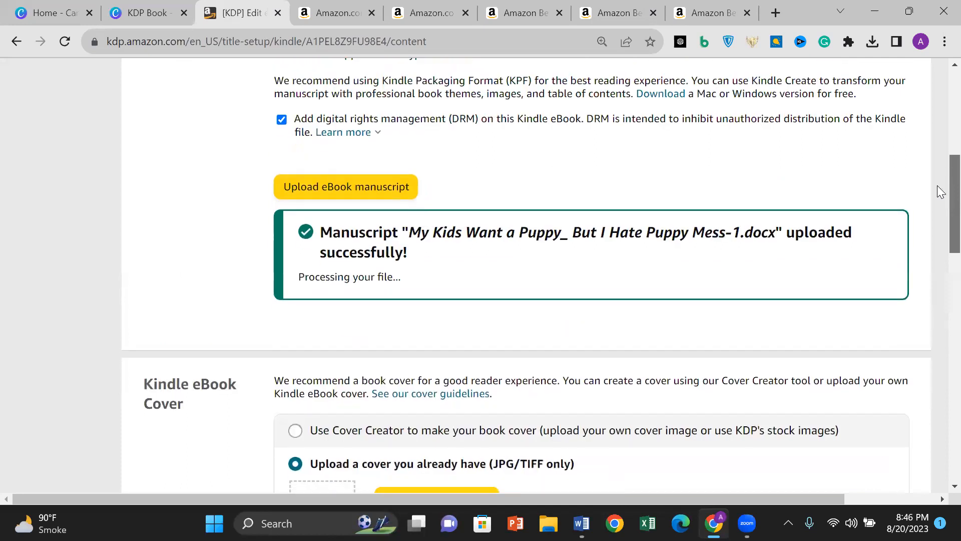
pyautogui.scroll(3, 940, 186)
pyautogui.scroll(-3, 940, 190)
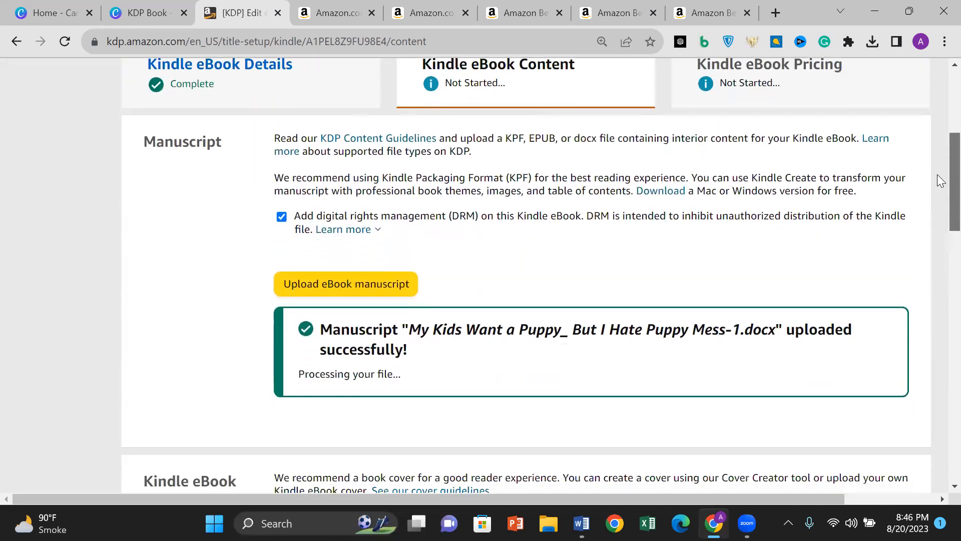
pyautogui.scroll(-5, 938, 195)
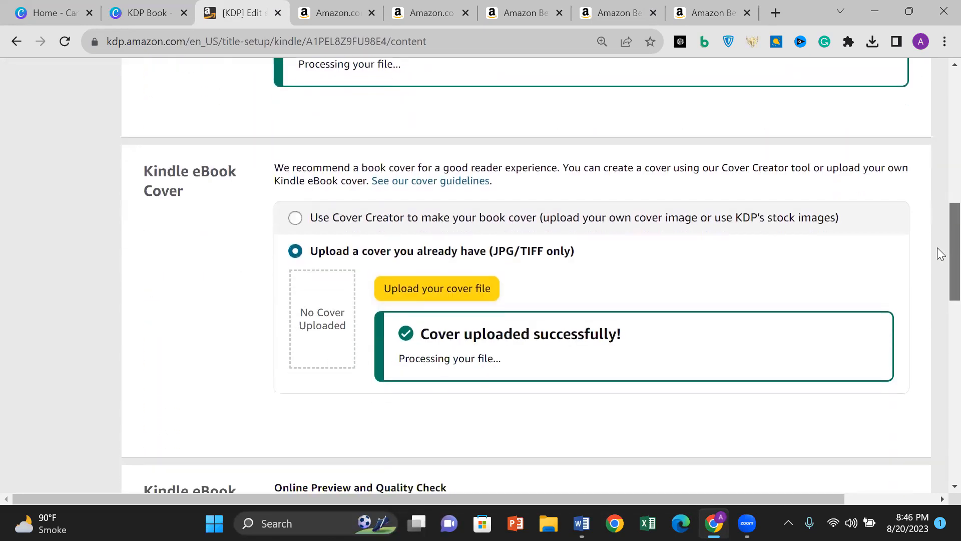
pyautogui.scroll(-6, 938, 291)
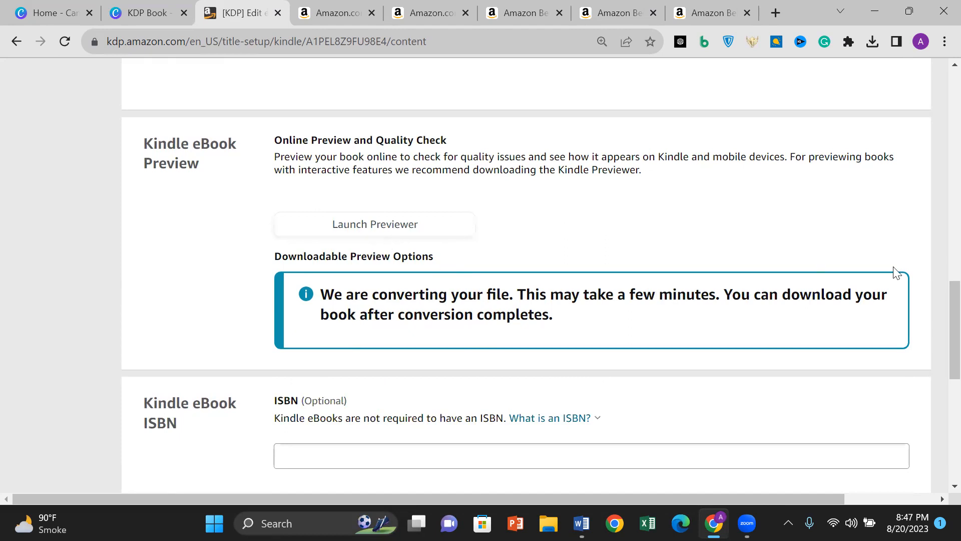
pyautogui.scroll(-5, 937, 311)
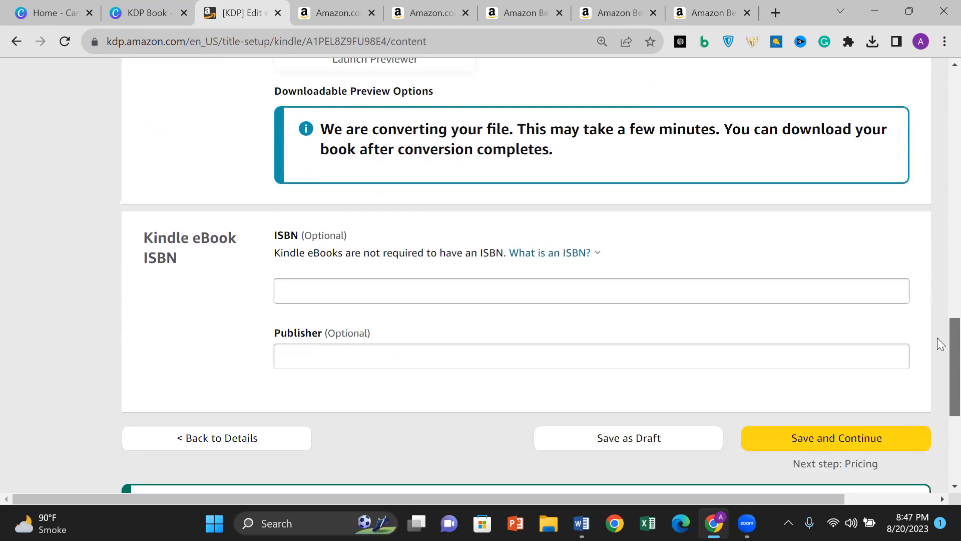
pyautogui.click(825, 343)
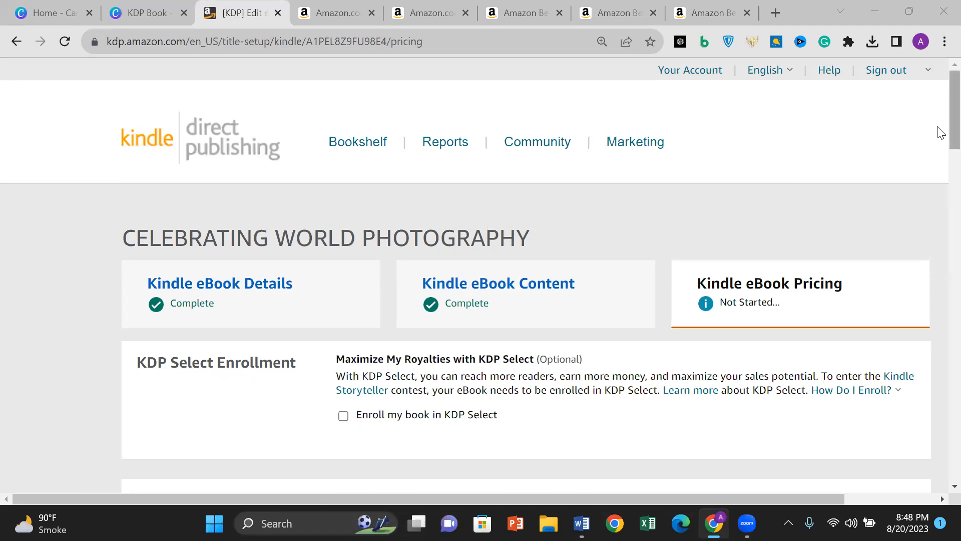
# - Enroll the Celebrating World Photography eBook in KDP Select
pyautogui.scroll(-5, 936, 165)
pyautogui.scroll(2, 939, 177)
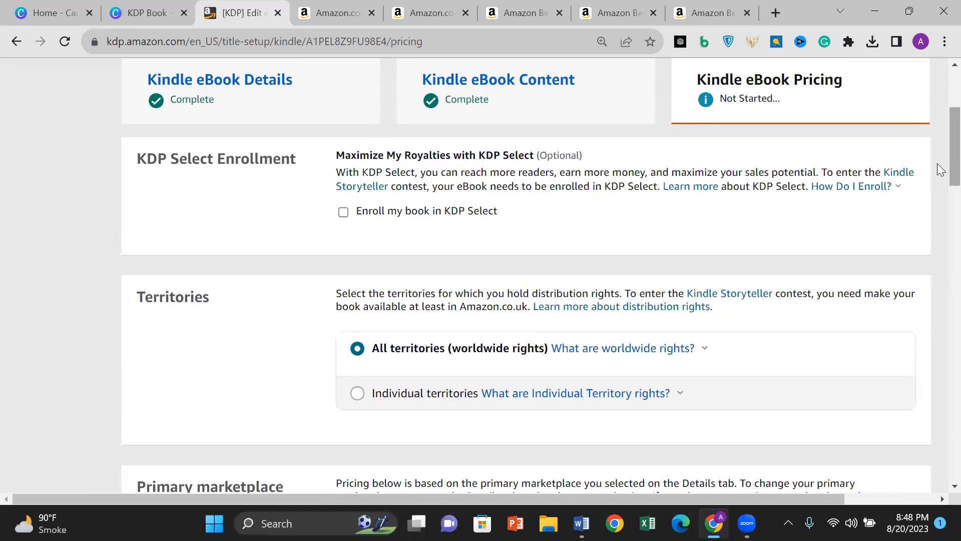
pyautogui.click(343, 212)
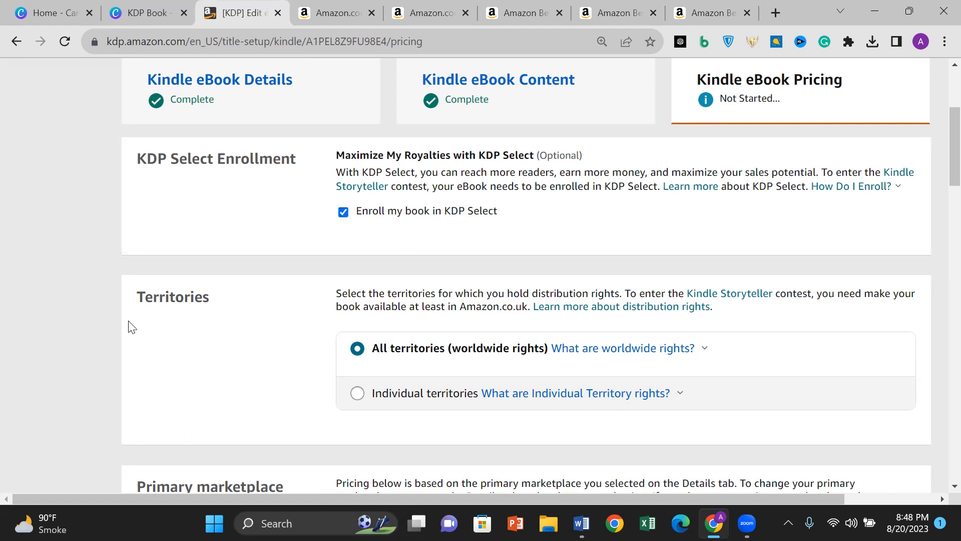
# - Choose the 35% royalty plan for the Kindle eBook
pyautogui.scroll(-4, 67, 326)
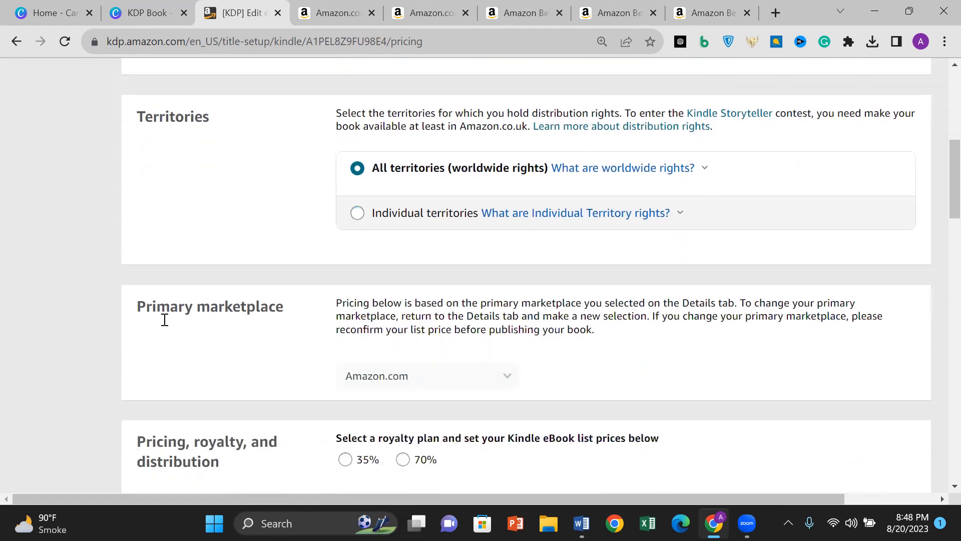
pyautogui.scroll(-1, 145, 351)
pyautogui.scroll(-3, 145, 351)
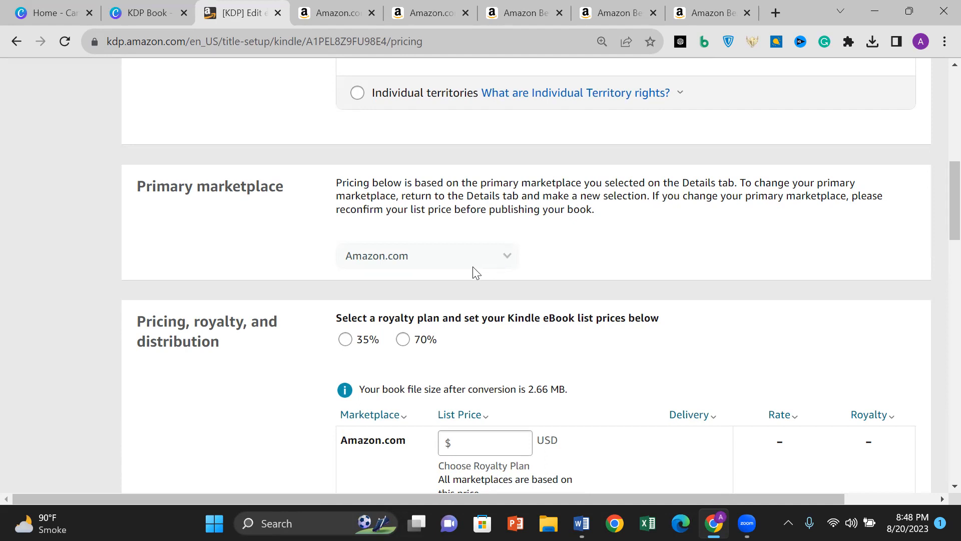
pyautogui.click(346, 340)
pyautogui.scroll(-1, 706, 261)
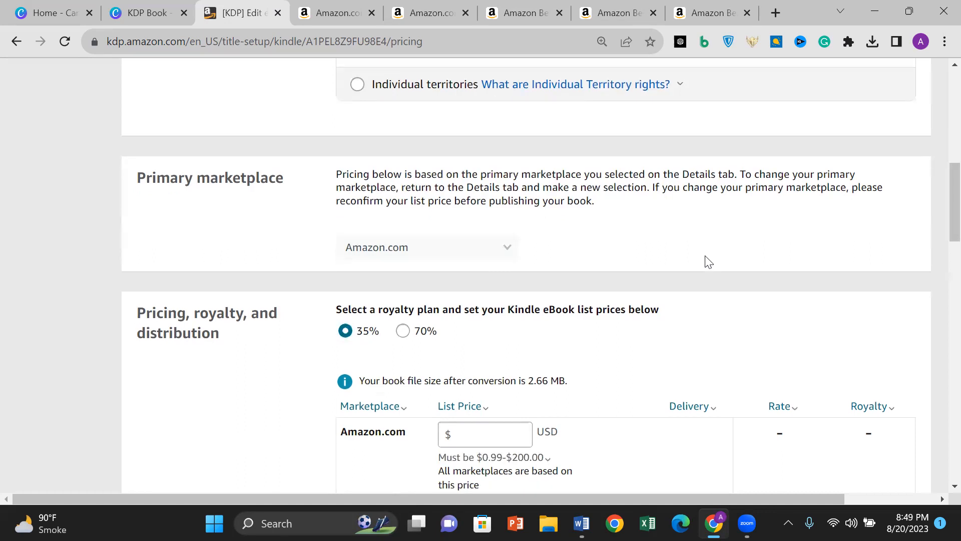
# - Set the Amazon.com list price to 0.99 USD as the basis for all other marketplaces
pyautogui.scroll(-6, 707, 260)
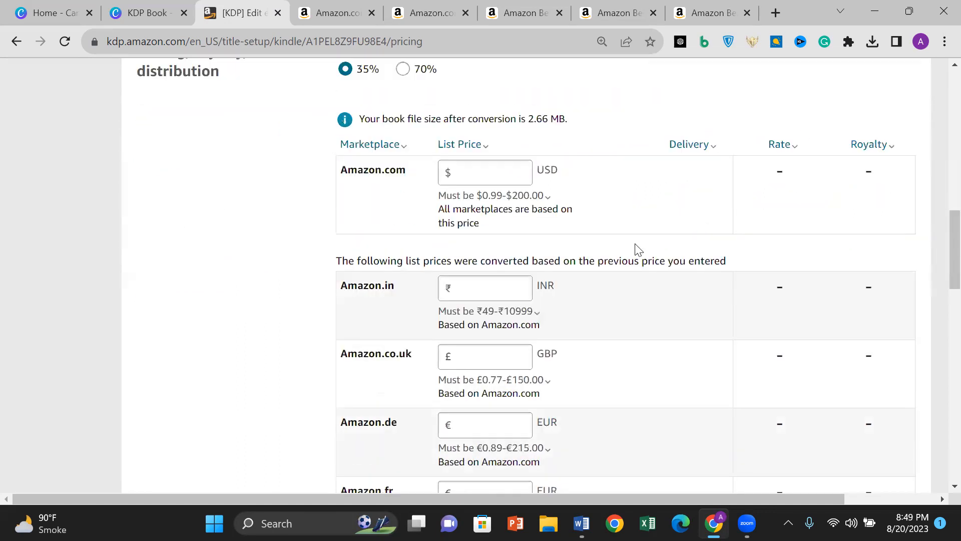
pyautogui.click(489, 174)
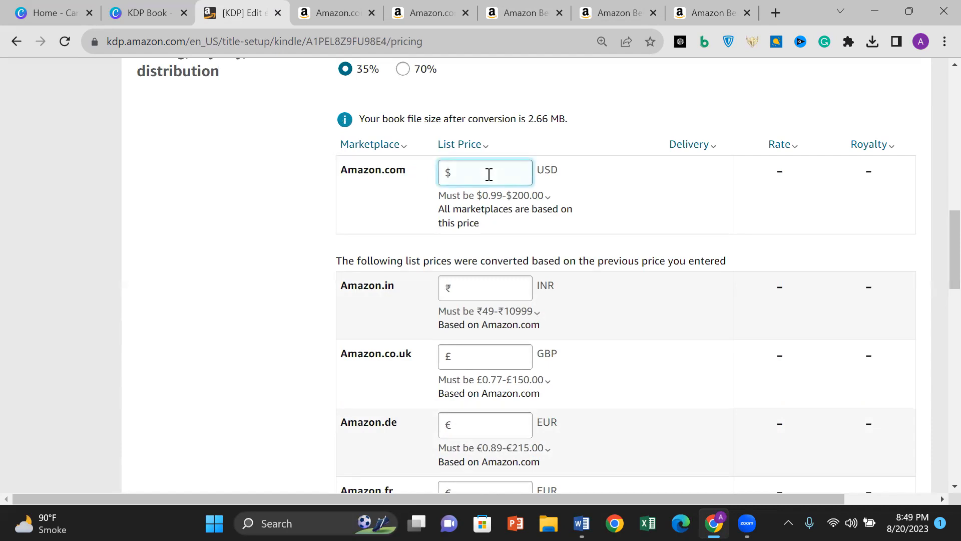
pyautogui.write('0.999')
pyautogui.press('BackSpace')
pyautogui.click(538, 195)
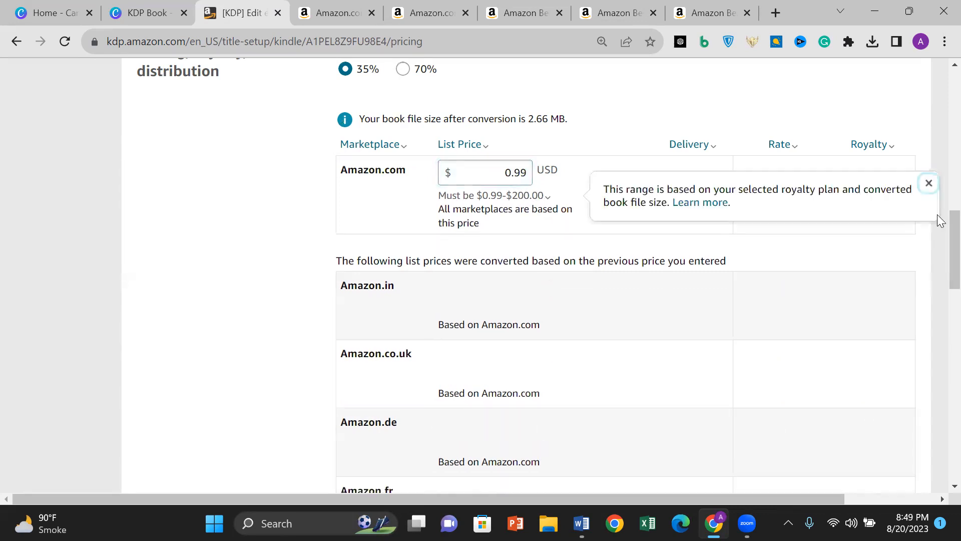
pyautogui.click(937, 220)
# - Review the converted marketplace prices, save the eBook as a draft and switch to the KDP Book design in Canva
pyautogui.scroll(-1, 937, 225)
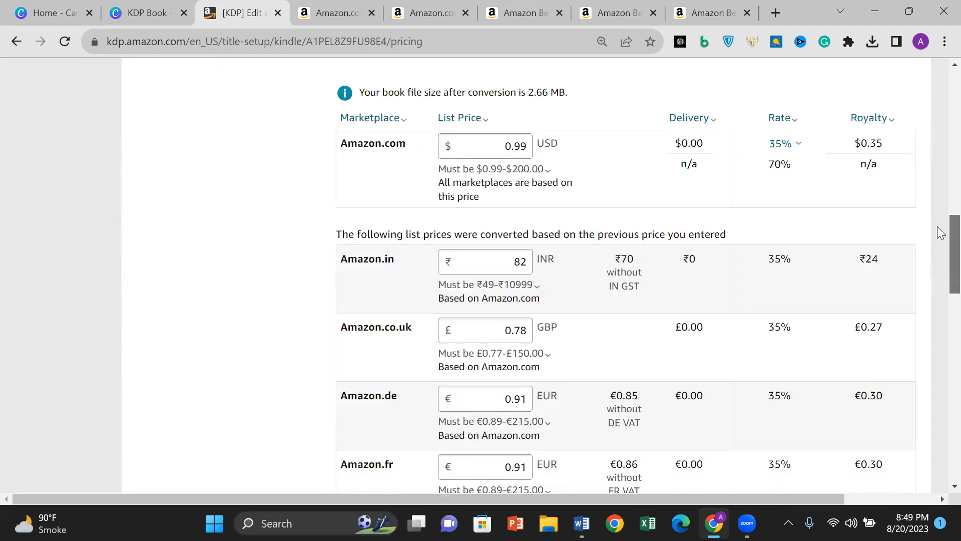
pyautogui.scroll(1, 940, 228)
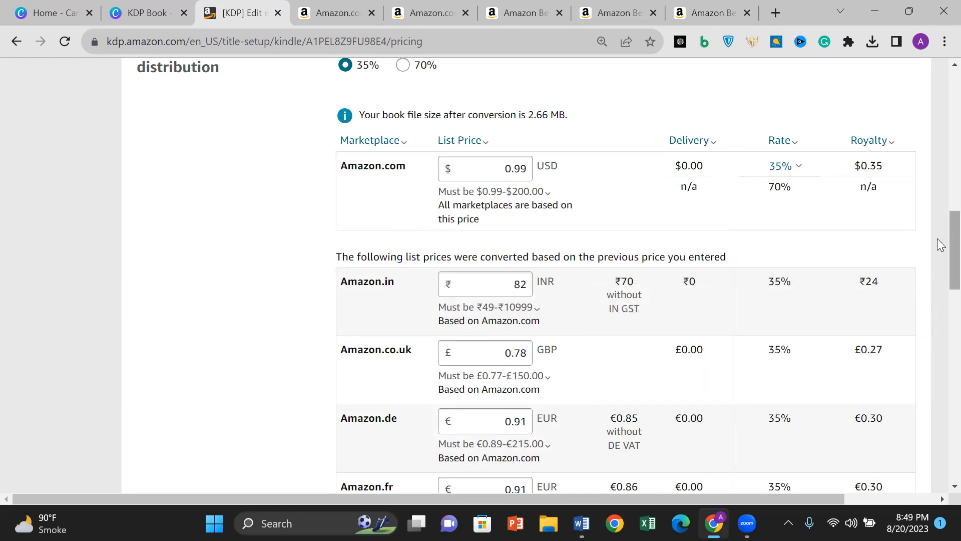
pyautogui.scroll(-3, 937, 238)
pyautogui.moveTo(937, 267); pyautogui.dragTo(937, 400)
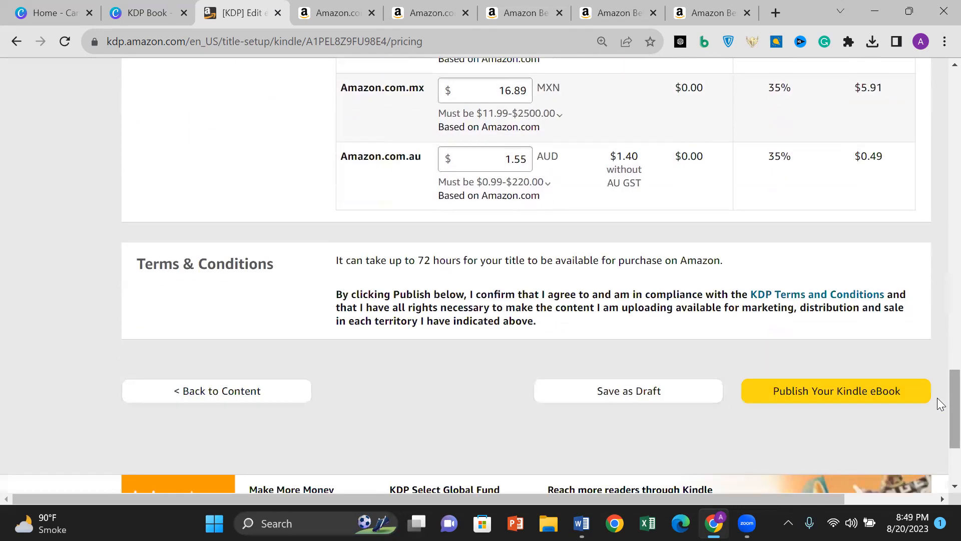
pyautogui.click(839, 405)
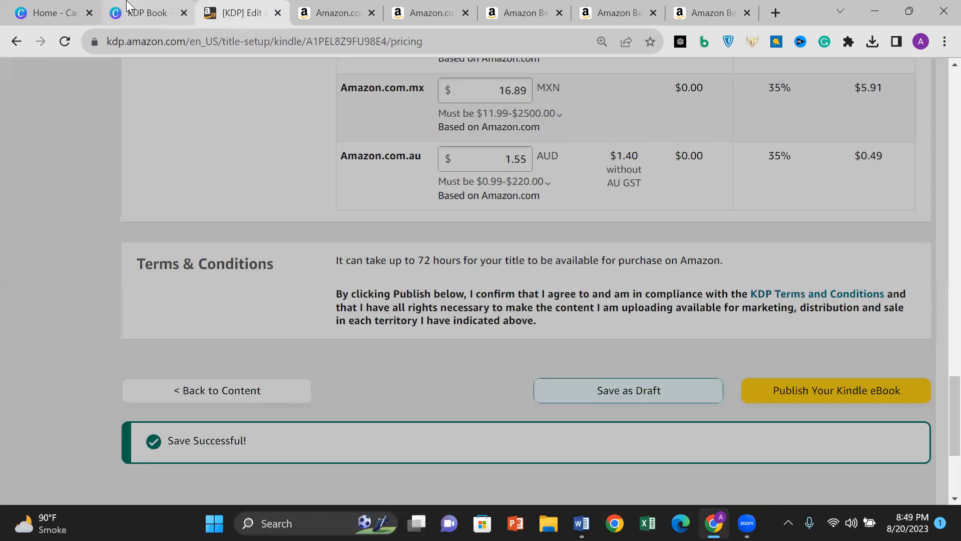
pyautogui.click(129, 8)
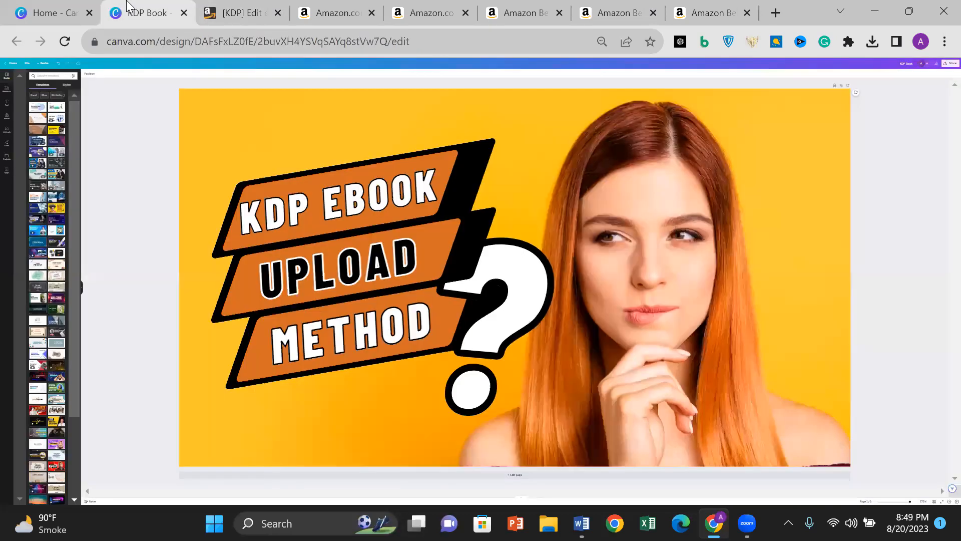